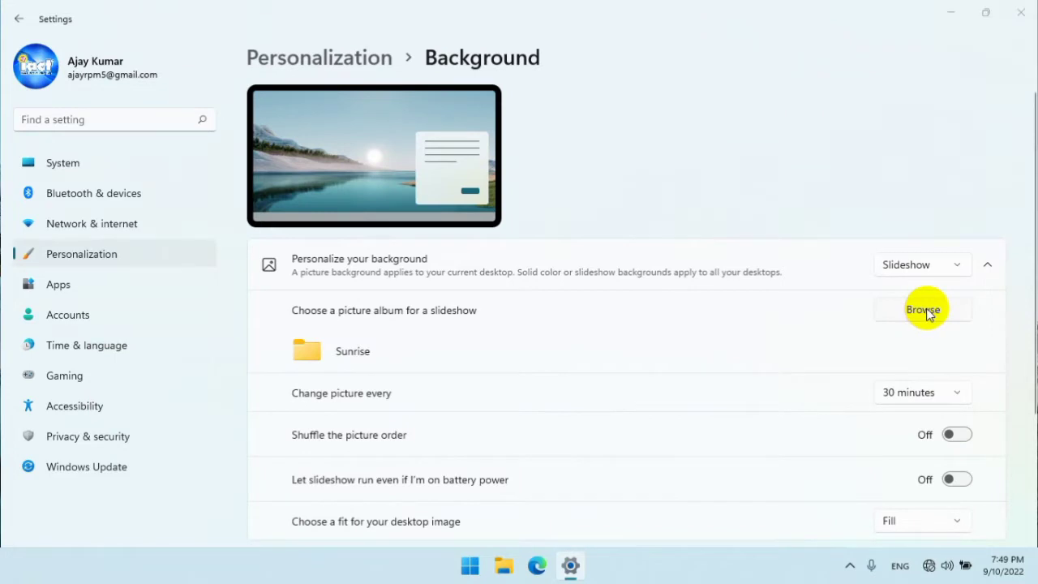
# Step: Browse for a slideshow album and open the Desktop folder New Folder > DIGITAL CLASIK BACKGROUND > 006_Black Background
pyautogui.click(925, 309)
pyautogui.scroll(1, 71, 178)
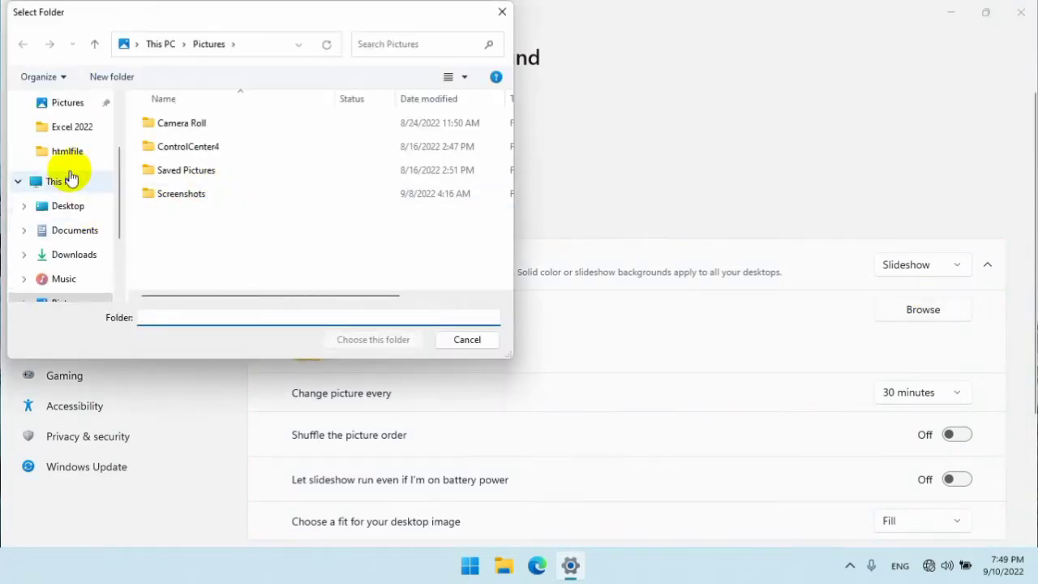
pyautogui.scroll(2, 71, 179)
pyautogui.click(81, 134)
pyautogui.click(192, 152)
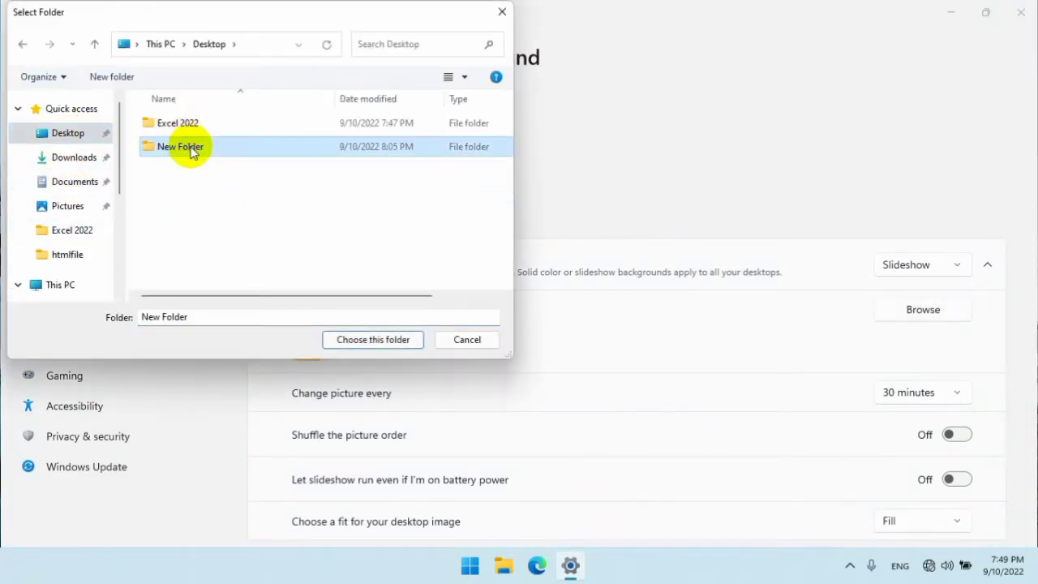
pyautogui.doubleClick(192, 152)
pyautogui.doubleClick(209, 123)
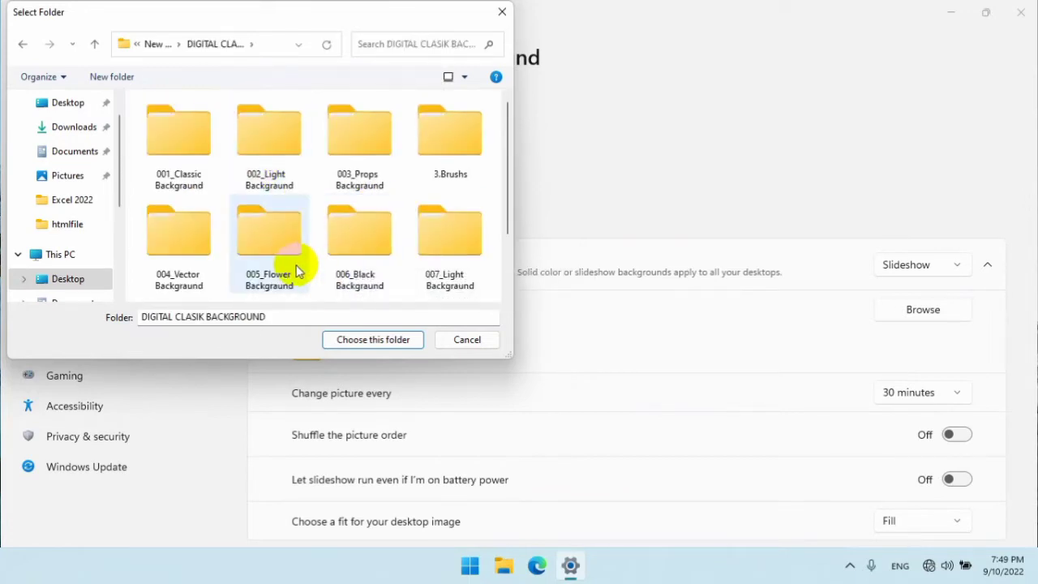
pyautogui.doubleClick(366, 258)
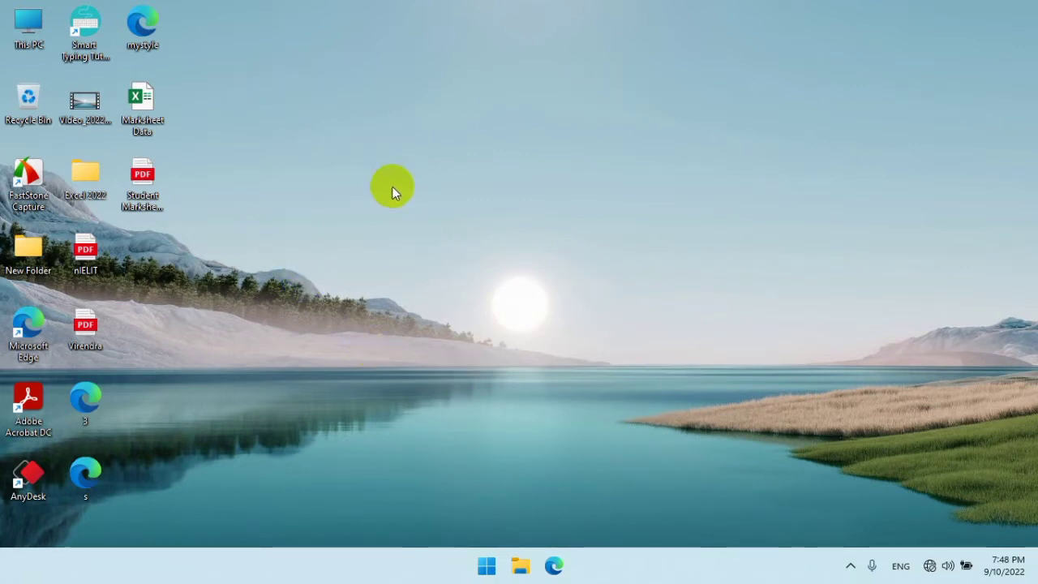
# Step: Open the desktop's personalization settings and go to the Background page
pyautogui.rightClick(374, 164)
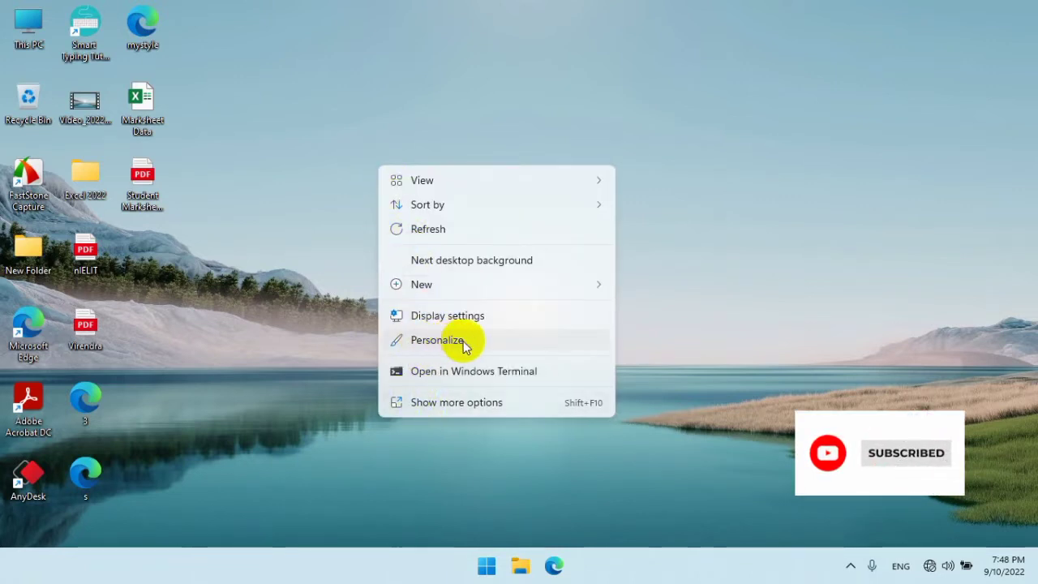
pyautogui.click(491, 339)
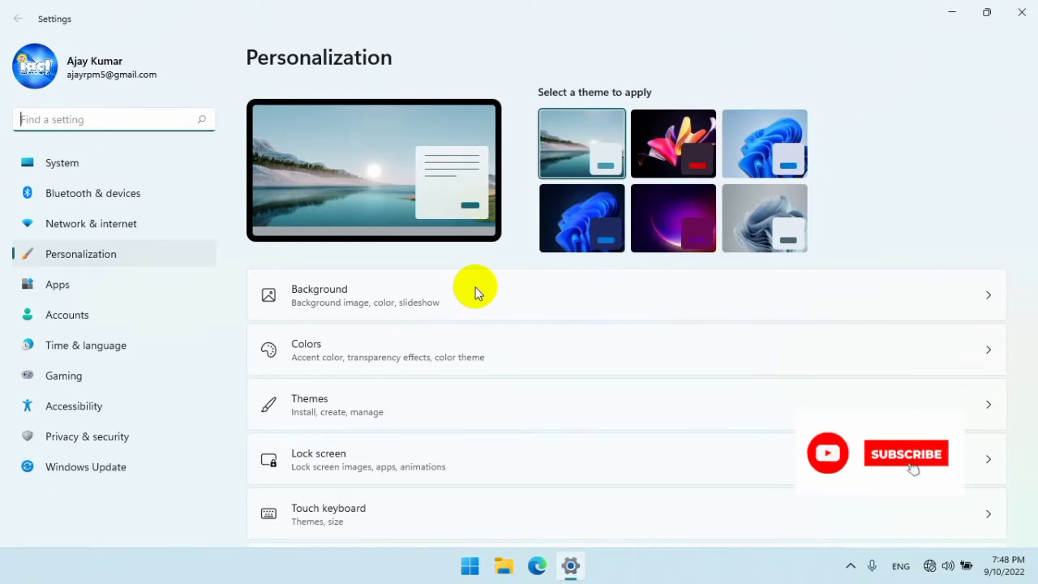
pyautogui.scroll(-5, 399, 371)
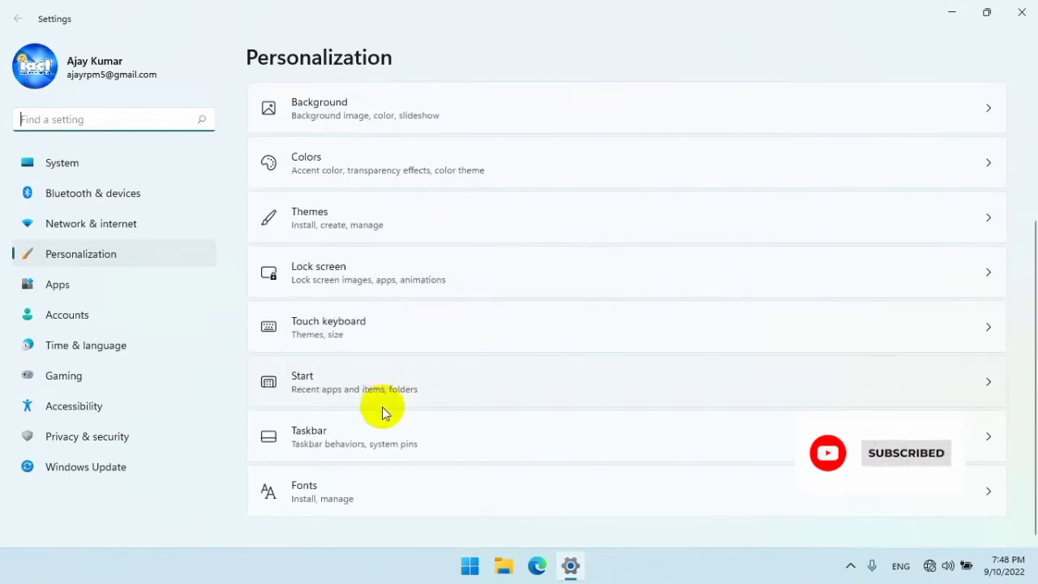
pyautogui.scroll(5, 383, 412)
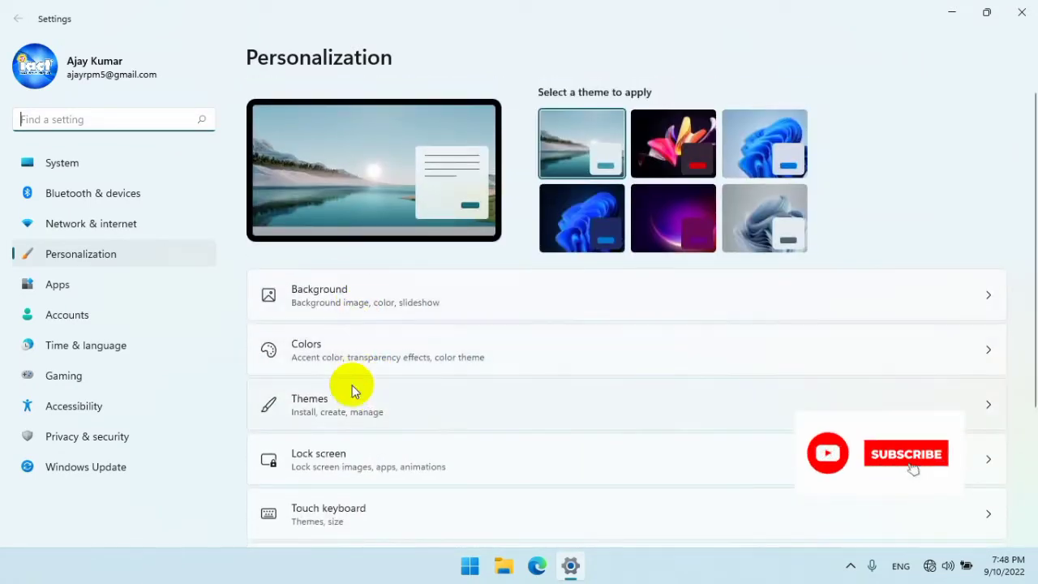
pyautogui.scroll(-1, 339, 522)
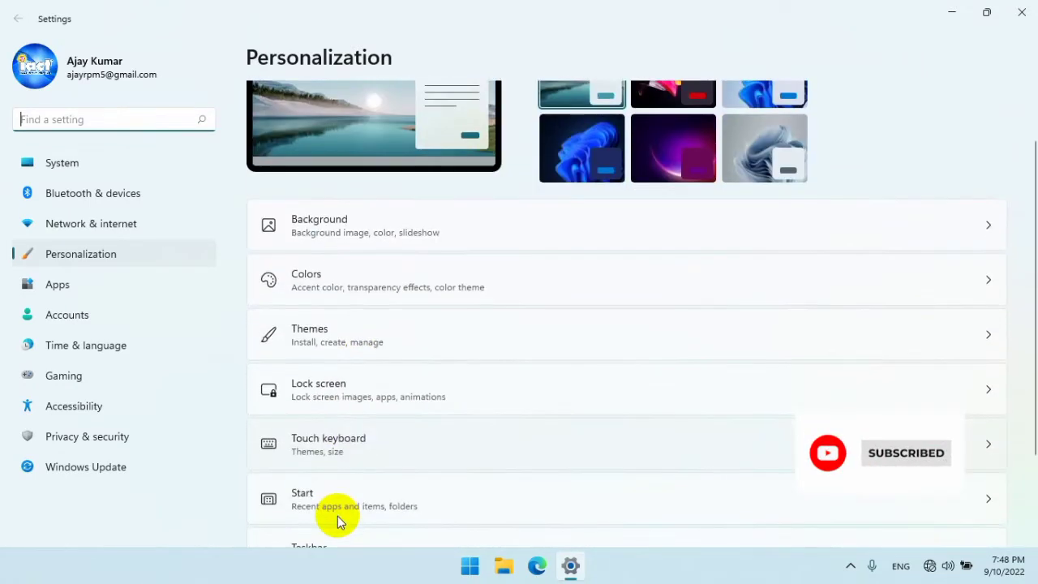
pyautogui.scroll(-1, 339, 522)
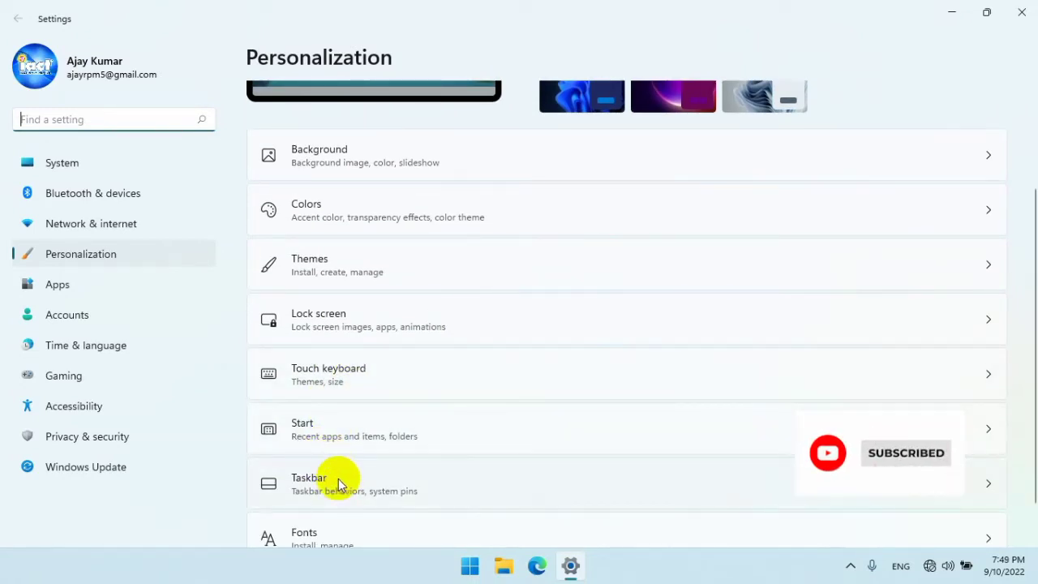
pyautogui.scroll(-1, 340, 487)
pyautogui.scroll(3, 357, 461)
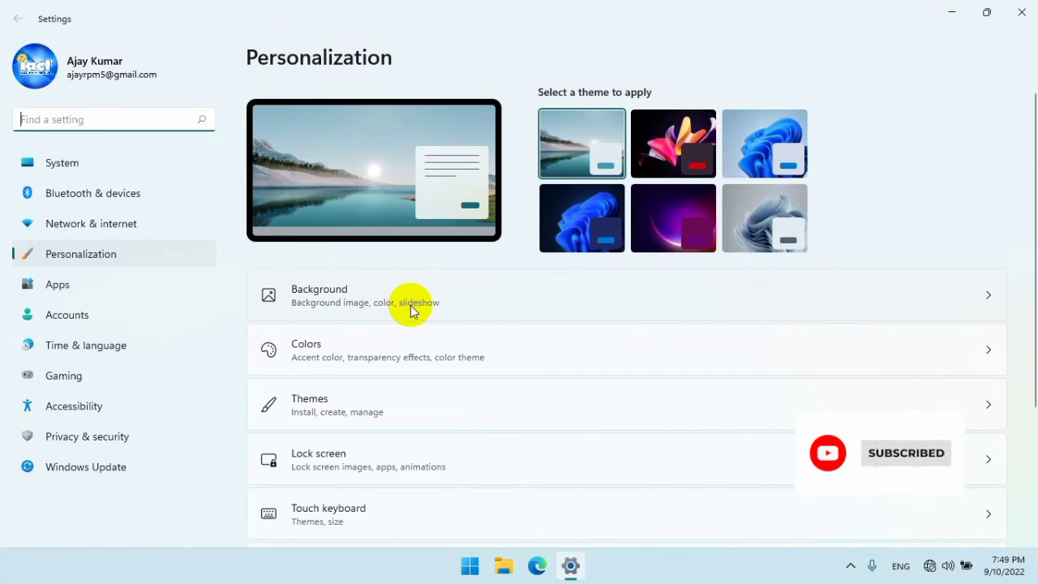
pyautogui.click(654, 294)
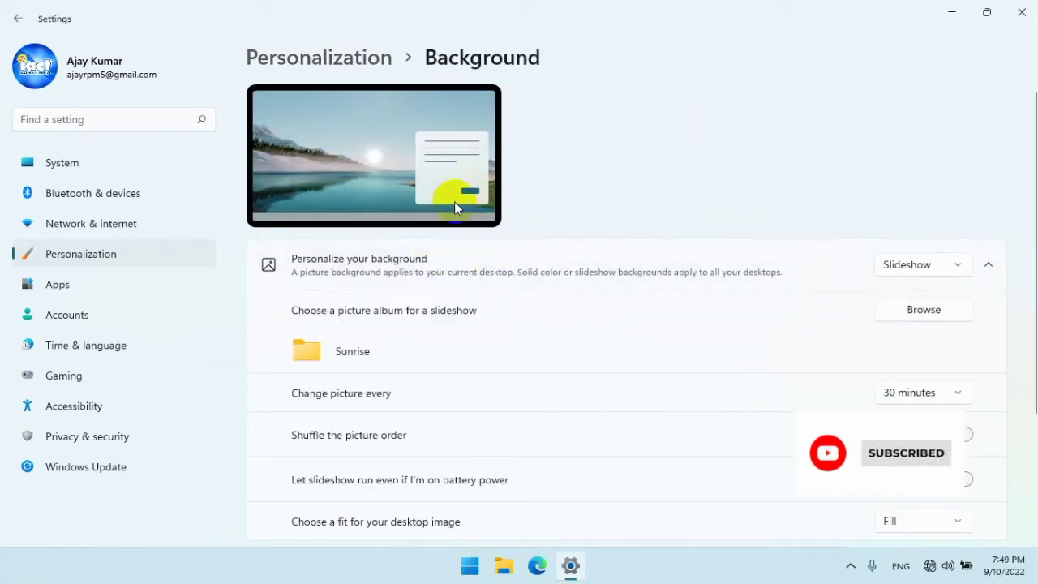
# Step: Choose the 006_Black Background folder from Desktop > New Folder > DIGITAL CLASIK BACKGROUND as the slideshow's picture album
pyautogui.scroll(-3, 619, 239)
pyautogui.scroll(3, 613, 298)
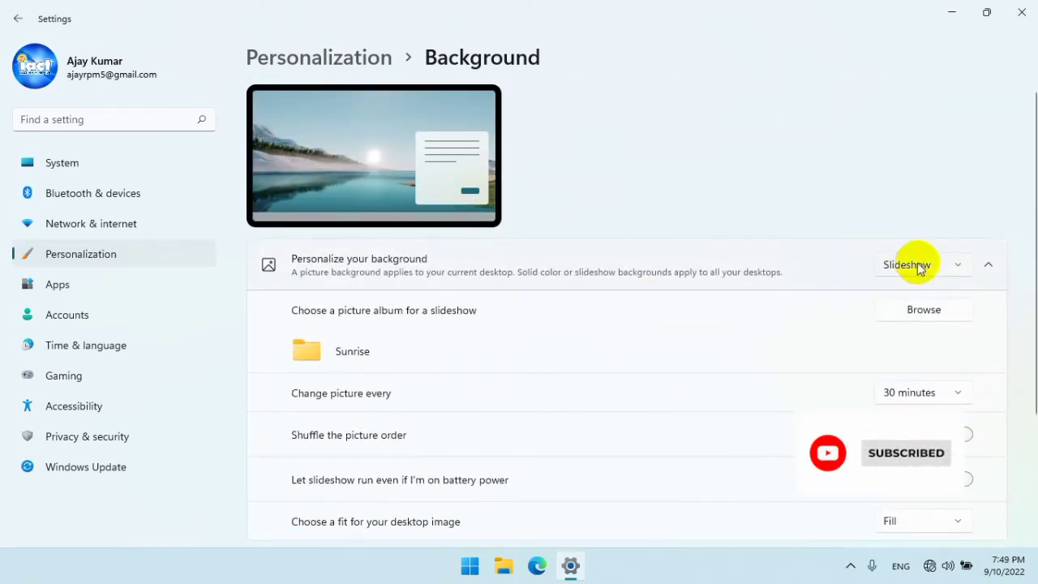
pyautogui.click(925, 310)
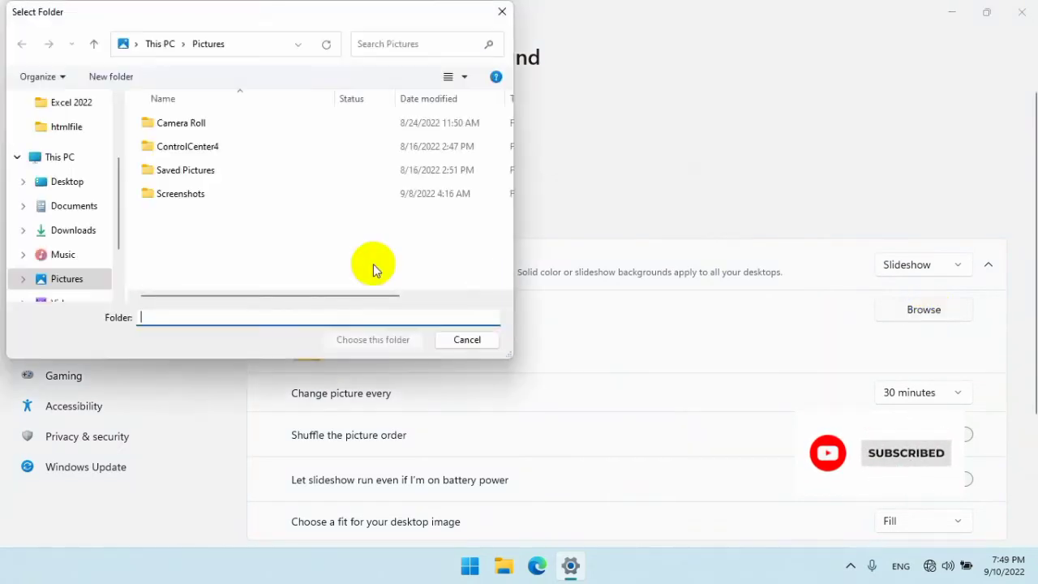
pyautogui.scroll(3, 69, 176)
pyautogui.click(65, 133)
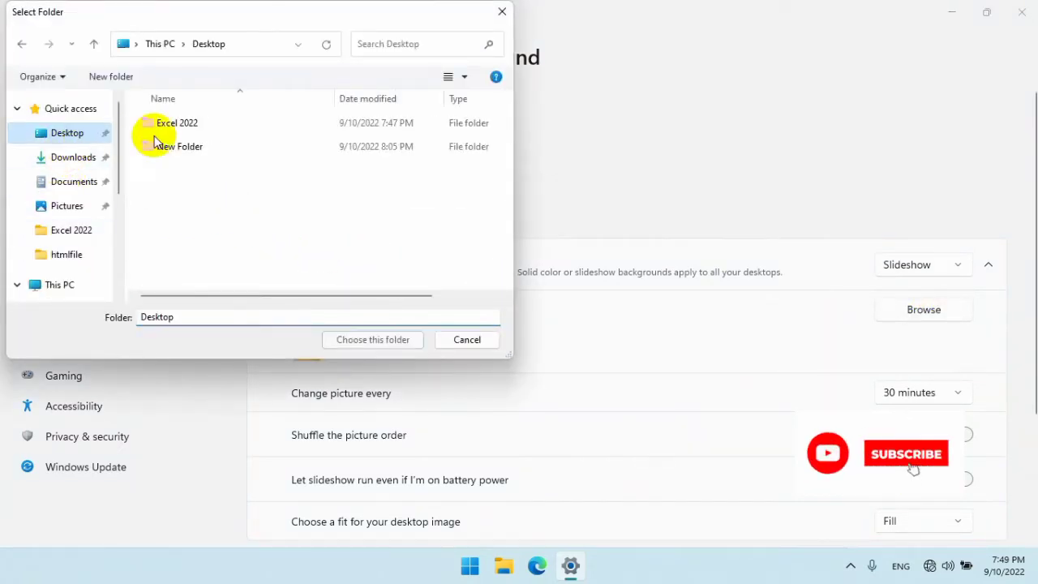
pyautogui.doubleClick(190, 145)
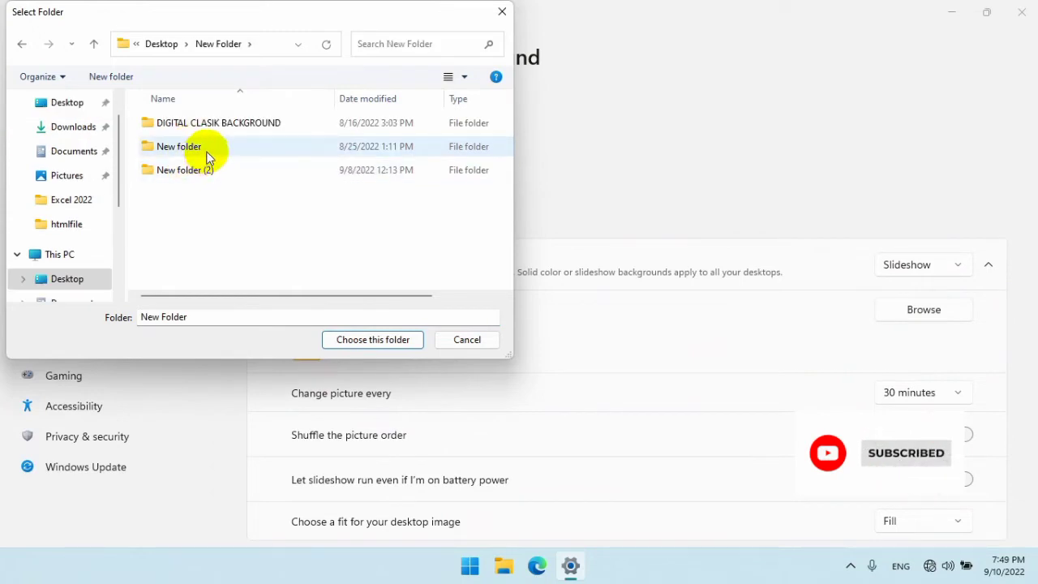
pyautogui.doubleClick(219, 123)
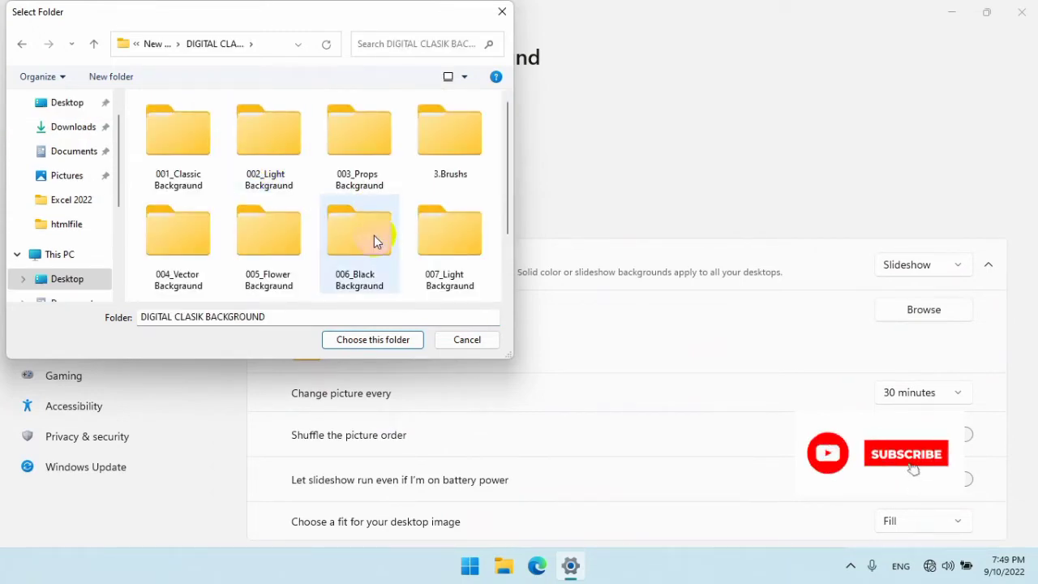
pyautogui.doubleClick(364, 268)
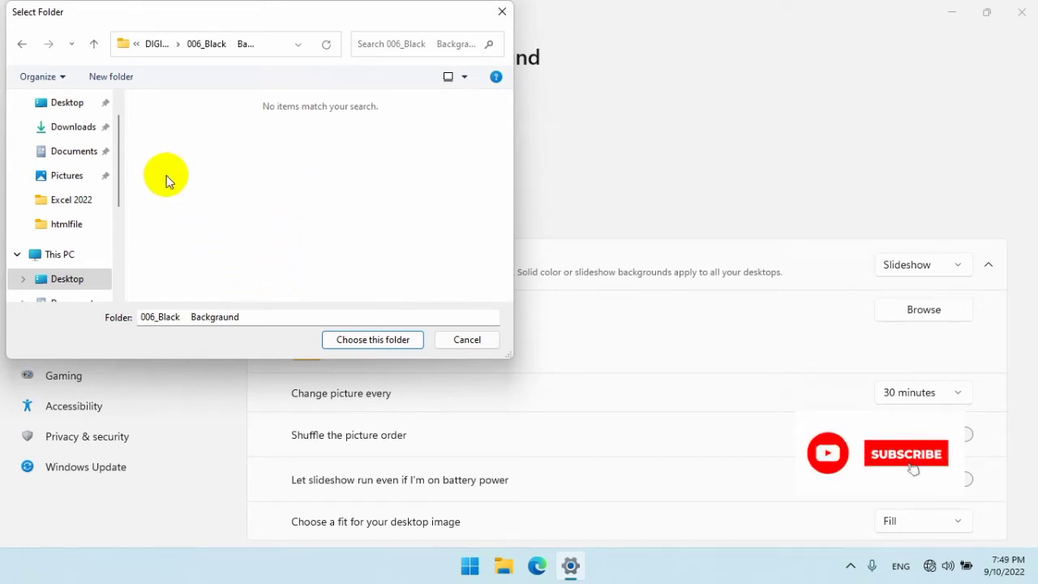
pyautogui.click(22, 44)
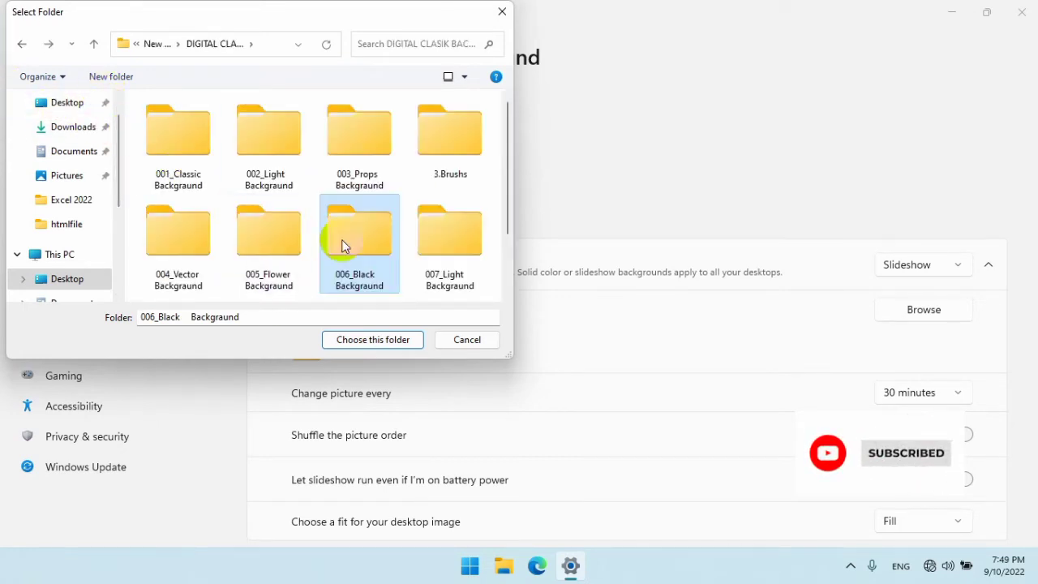
pyautogui.click(364, 339)
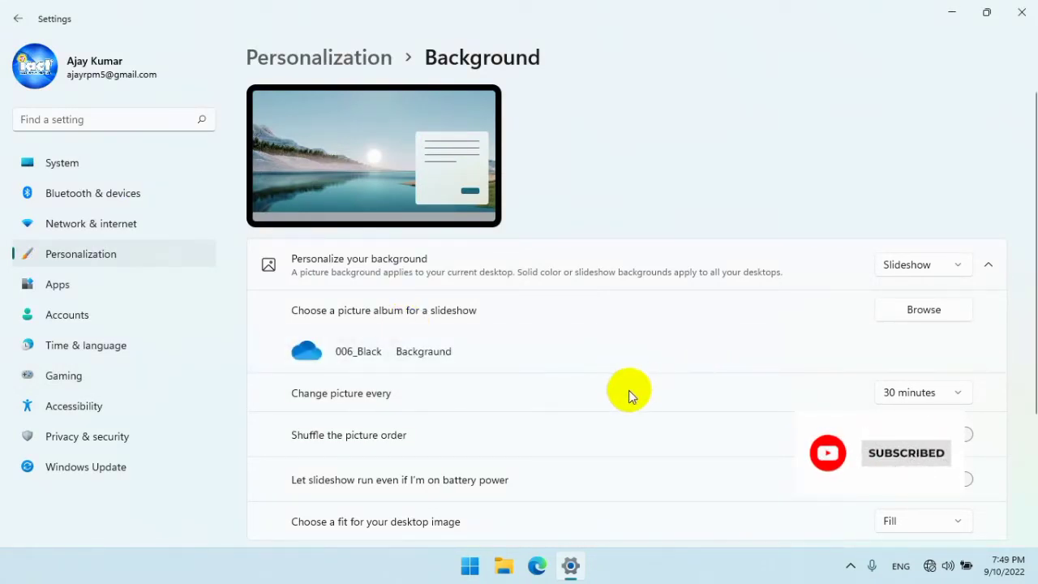
# Step: Minimize the Settings window and advance the desktop through several of the slideshow's next backgrounds
pyautogui.scroll(-3, 560, 418)
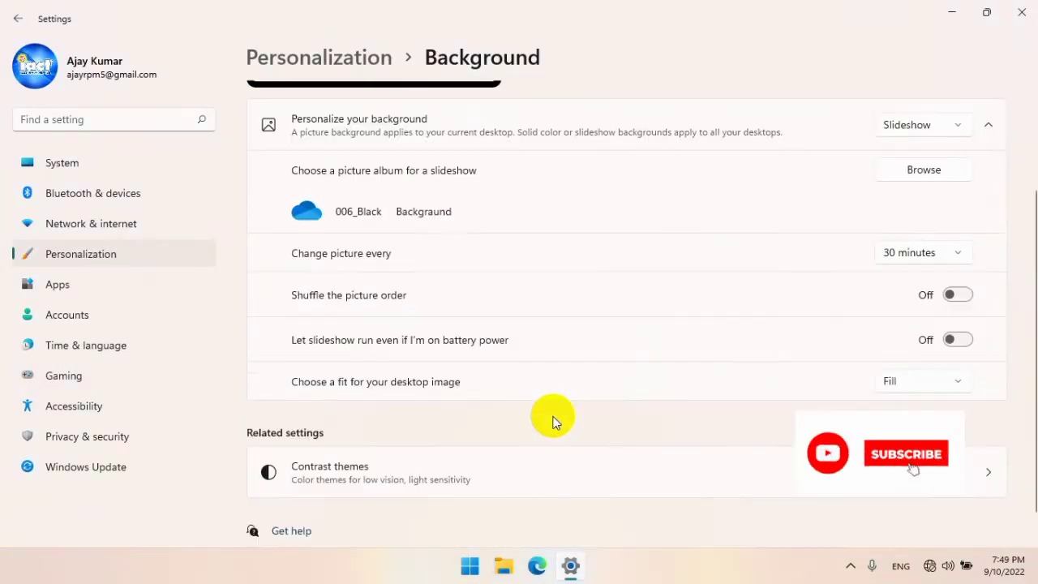
pyautogui.scroll(3, 454, 377)
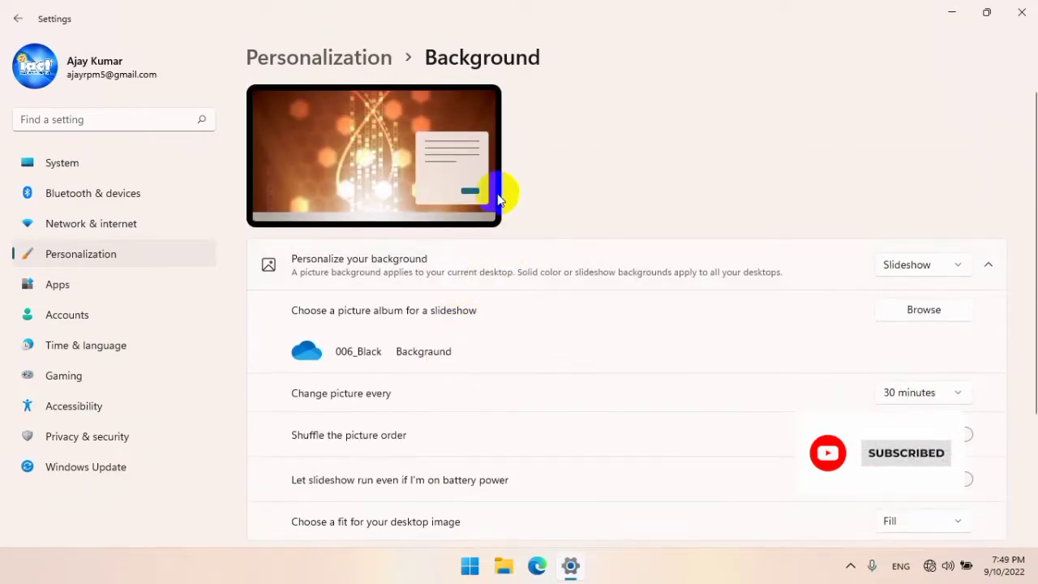
pyautogui.click(949, 9)
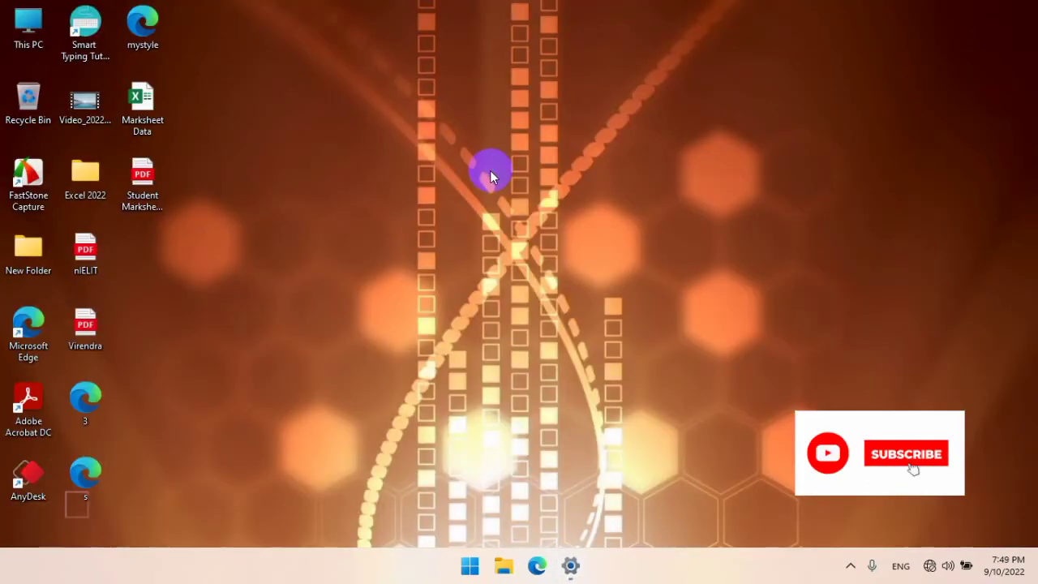
pyautogui.rightClick(523, 240)
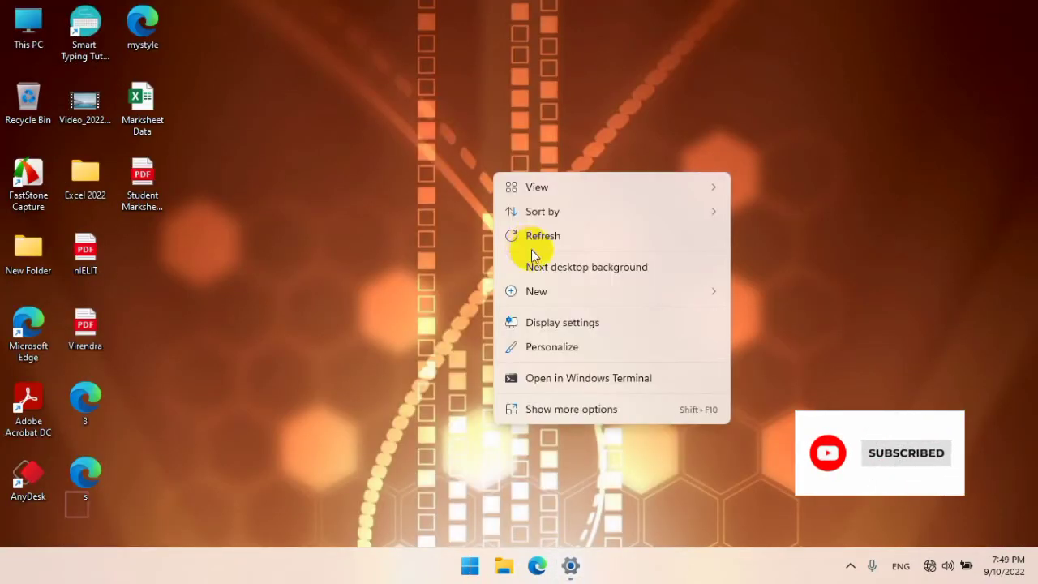
pyautogui.click(545, 266)
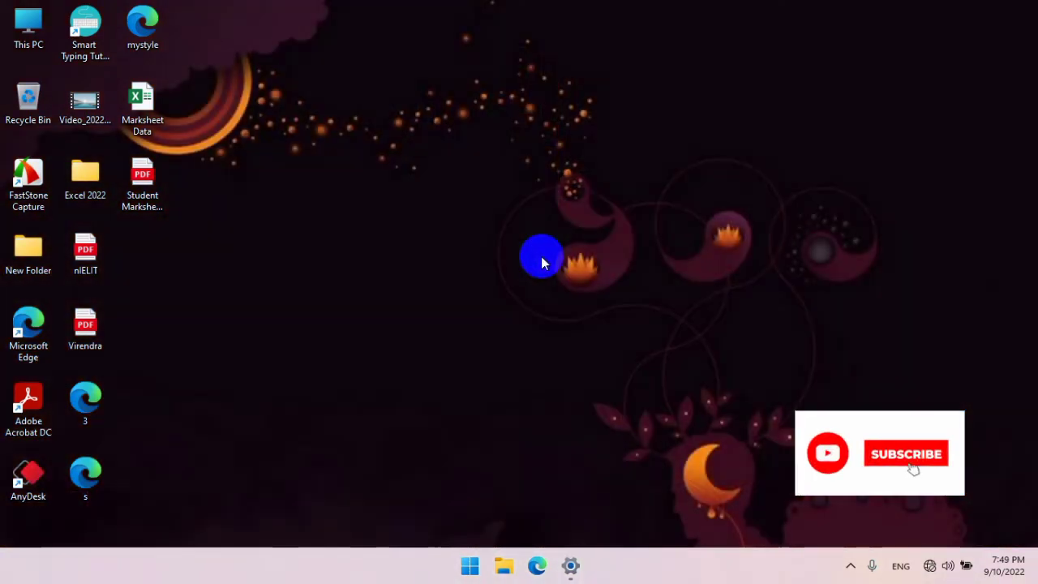
pyautogui.rightClick(446, 169)
pyautogui.click(514, 261)
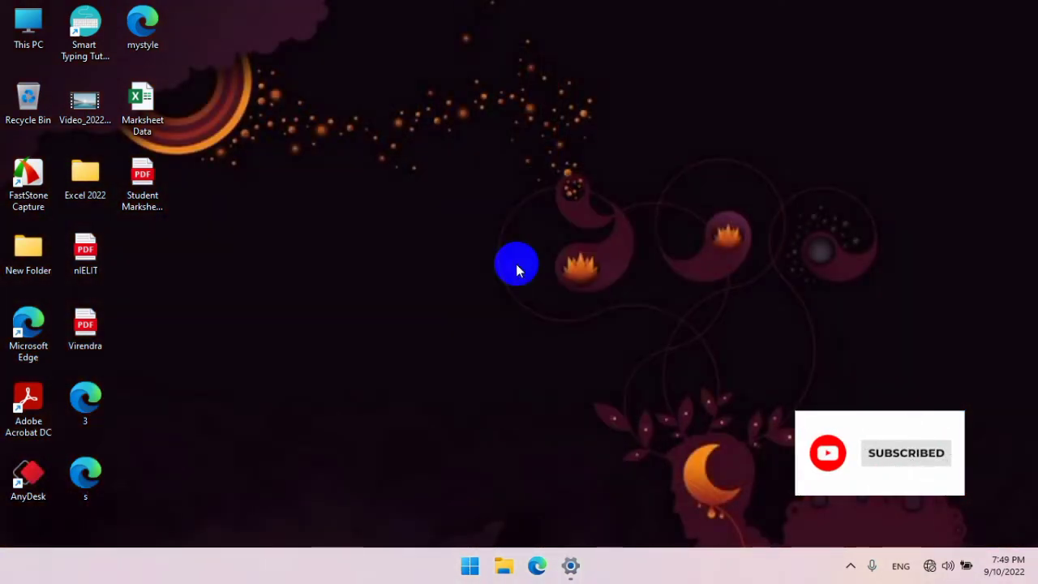
pyautogui.rightClick(499, 226)
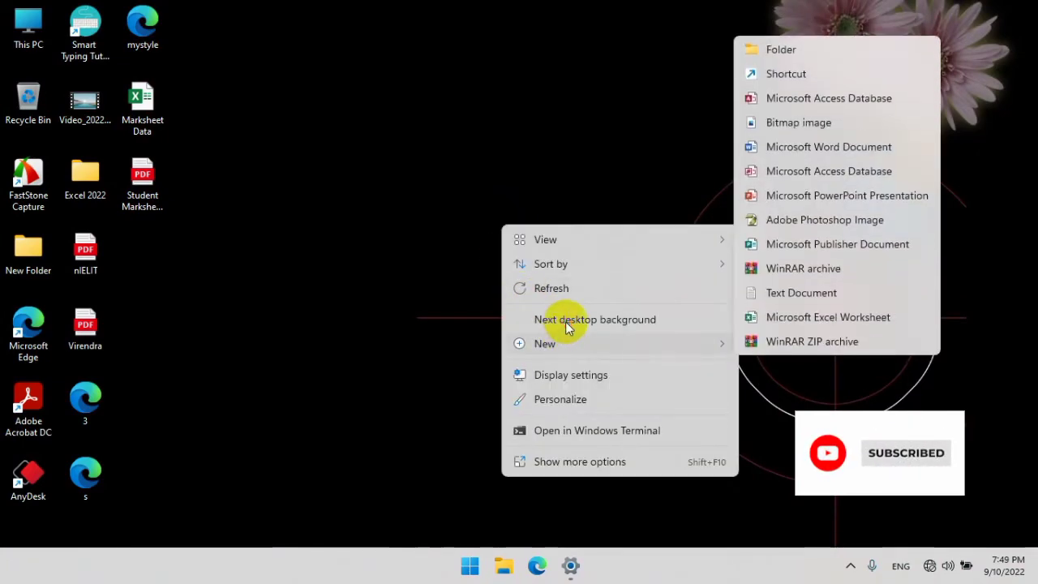
pyautogui.click(566, 319)
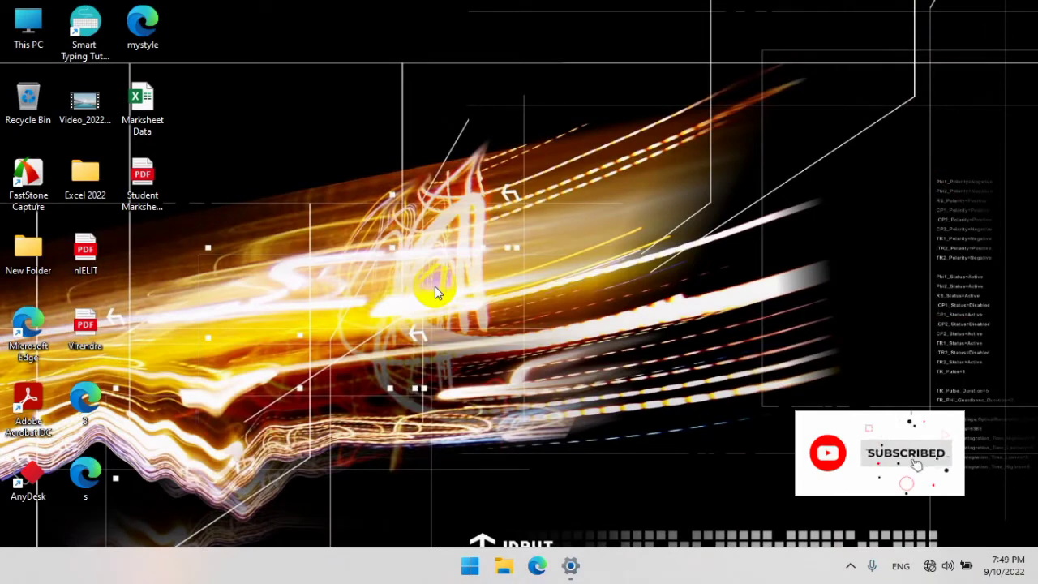
pyautogui.click(548, 322)
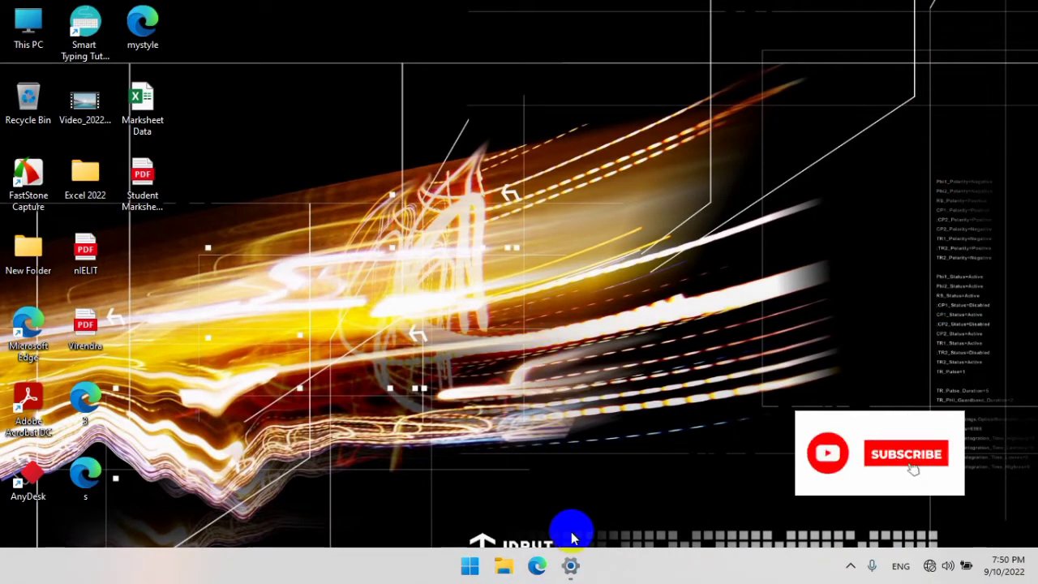
# Step: Restore the Settings window, return to the main Personalization page and apply the Windows (light) theme
pyautogui.click(571, 567)
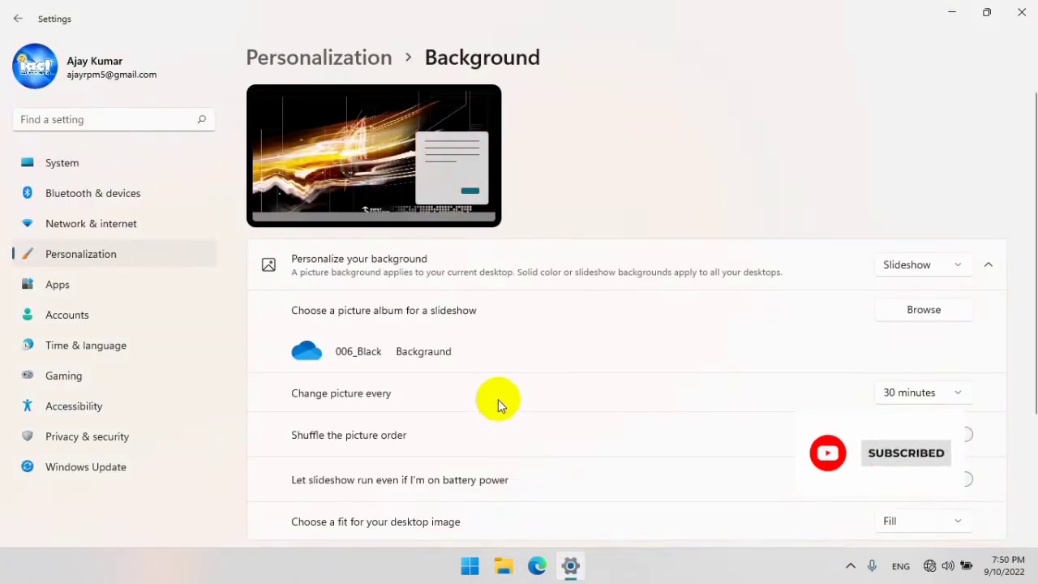
pyautogui.scroll(-3, 317, 291)
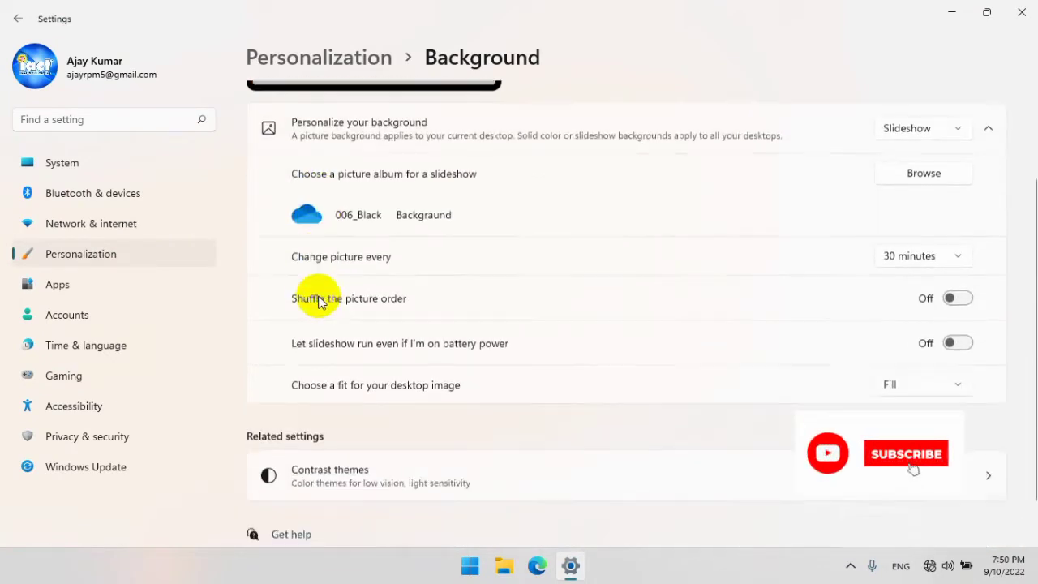
pyautogui.click(13, 18)
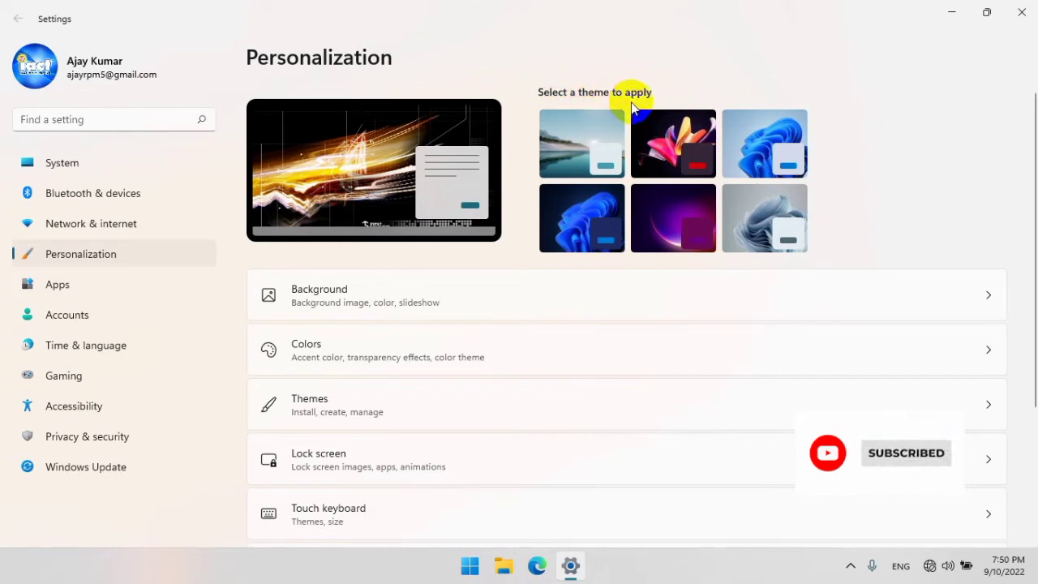
pyautogui.click(602, 215)
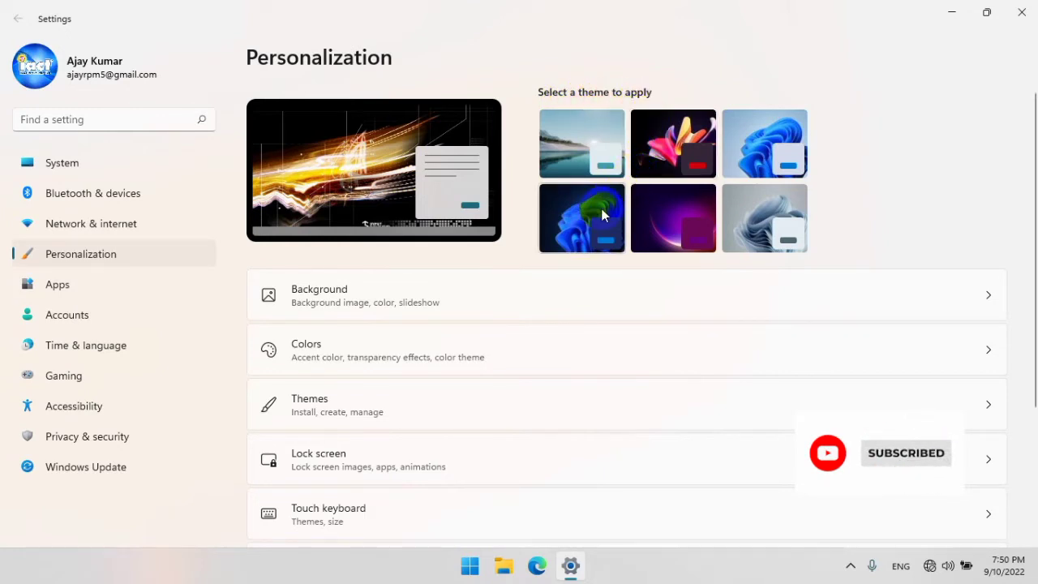
pyautogui.click(721, 152)
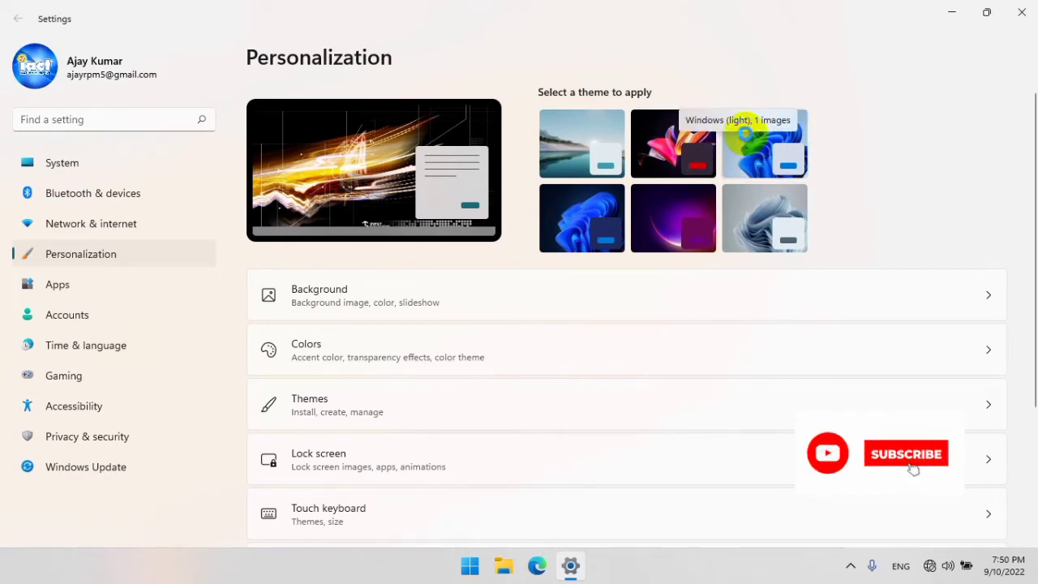
pyautogui.click(755, 159)
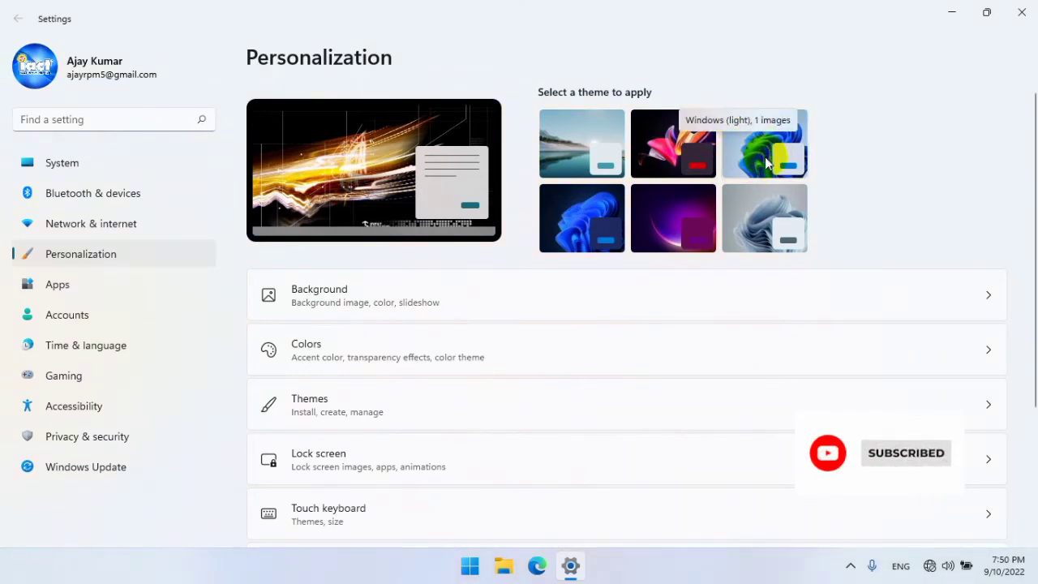
# Step: Minimize the Settings window to view the applied theme and refresh the desktop
pyautogui.click(956, 15)
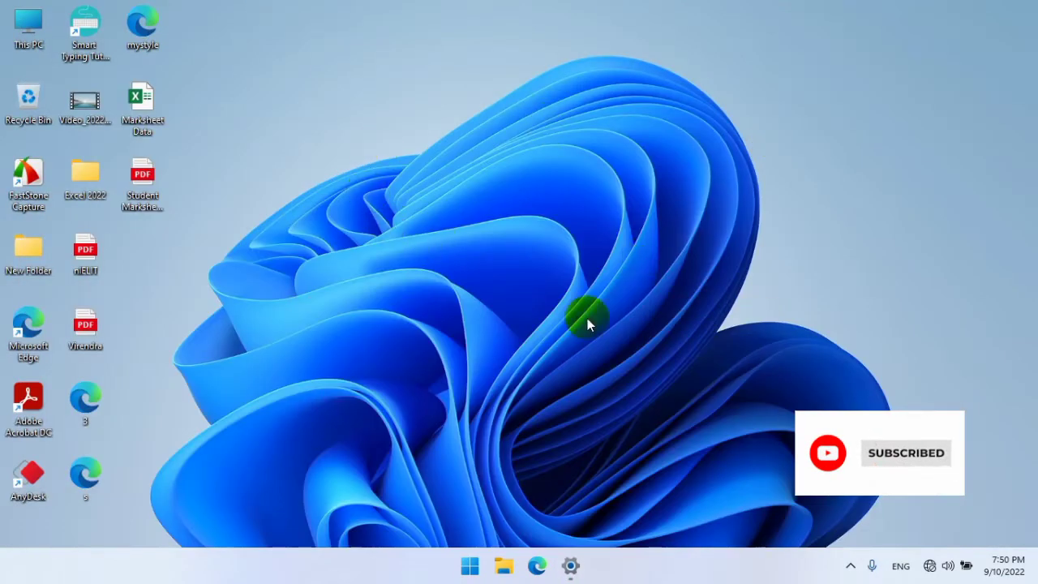
pyautogui.rightClick(531, 242)
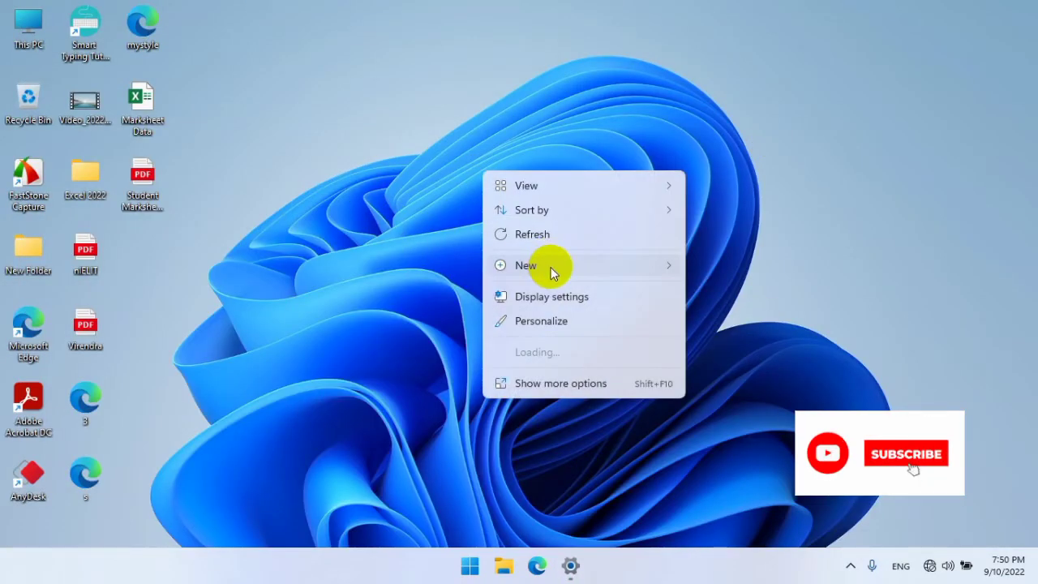
pyautogui.click(550, 235)
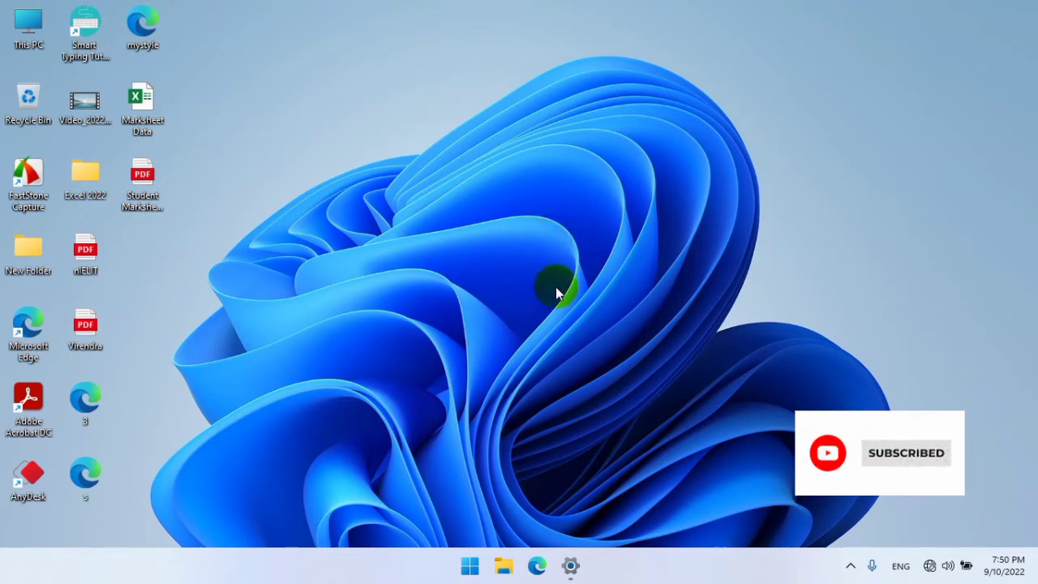
# Step: Restore the Settings window, apply the dark theme with the multicolored petal shapes, and minimize Settings
pyautogui.click(569, 560)
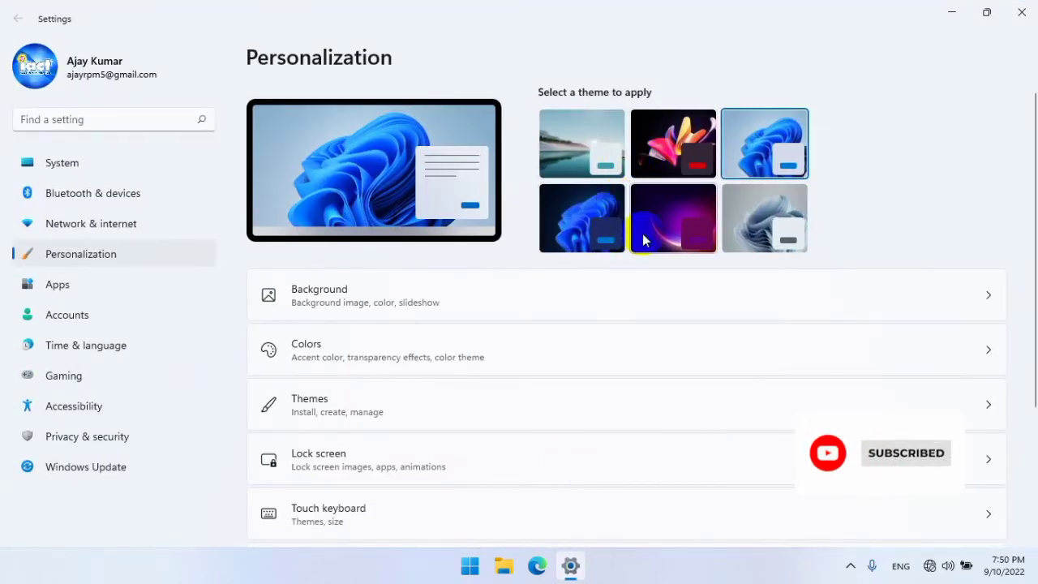
pyautogui.click(659, 152)
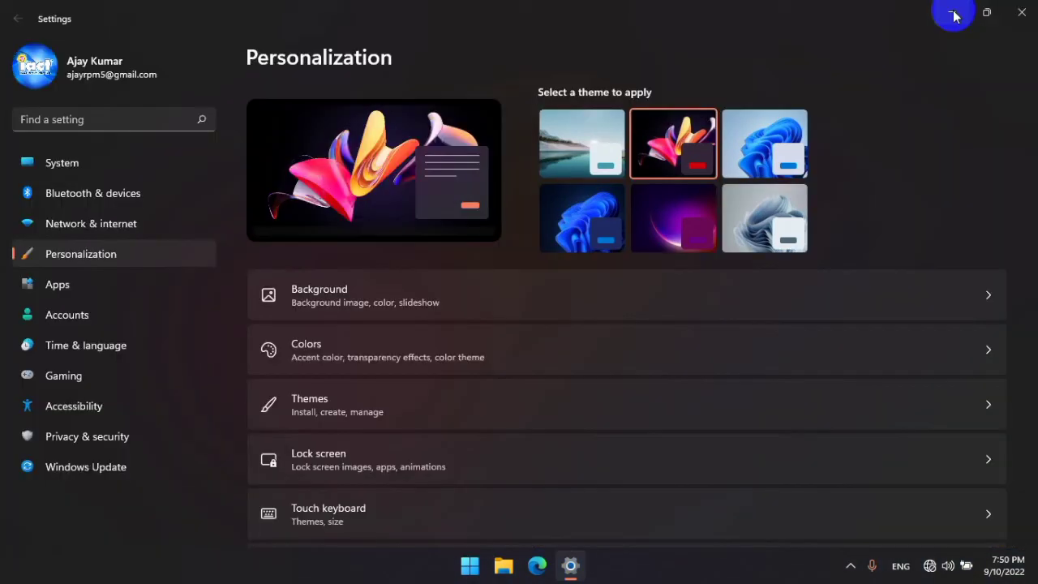
pyautogui.click(954, 13)
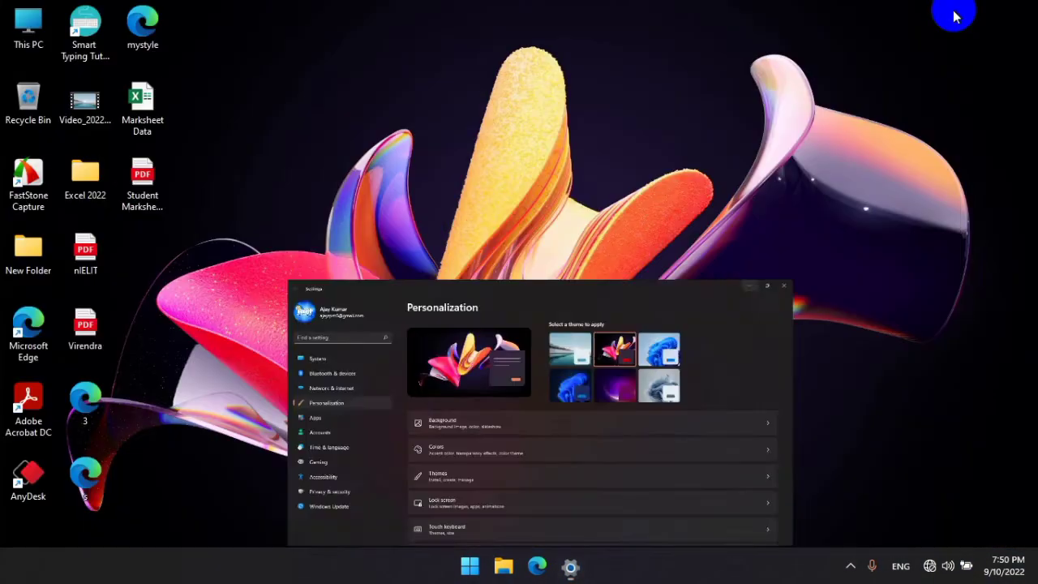
# Step: Refresh the desktop and open This PC to check how the dark theme looks, closing it again
pyautogui.rightClick(408, 132)
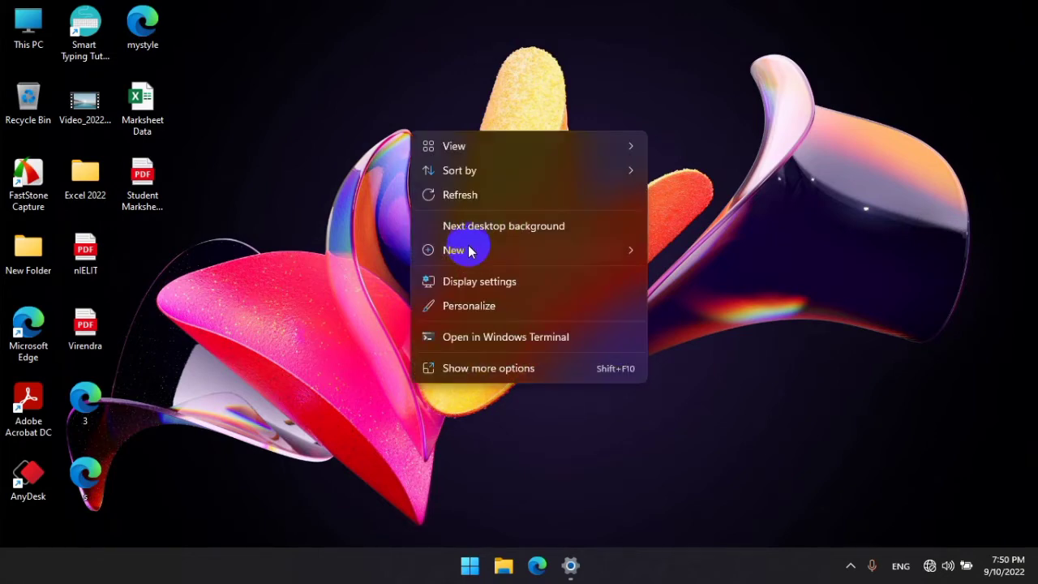
pyautogui.click(475, 198)
pyautogui.doubleClick(30, 32)
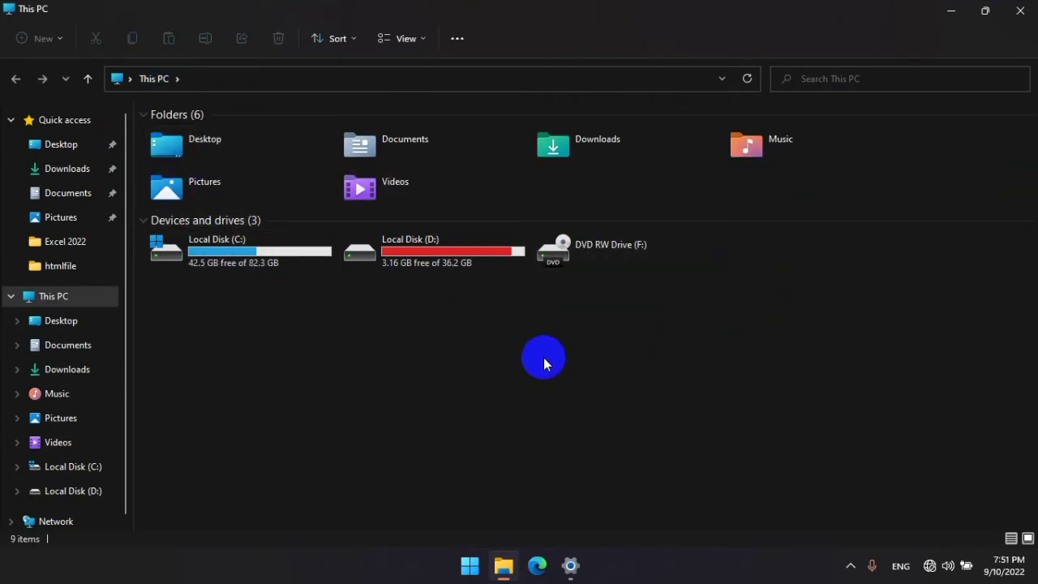
pyautogui.click(1020, 10)
# Step: Restore Settings, apply the light theme with the lake landscape, and minimize the window to show the desktop
pyautogui.click(570, 565)
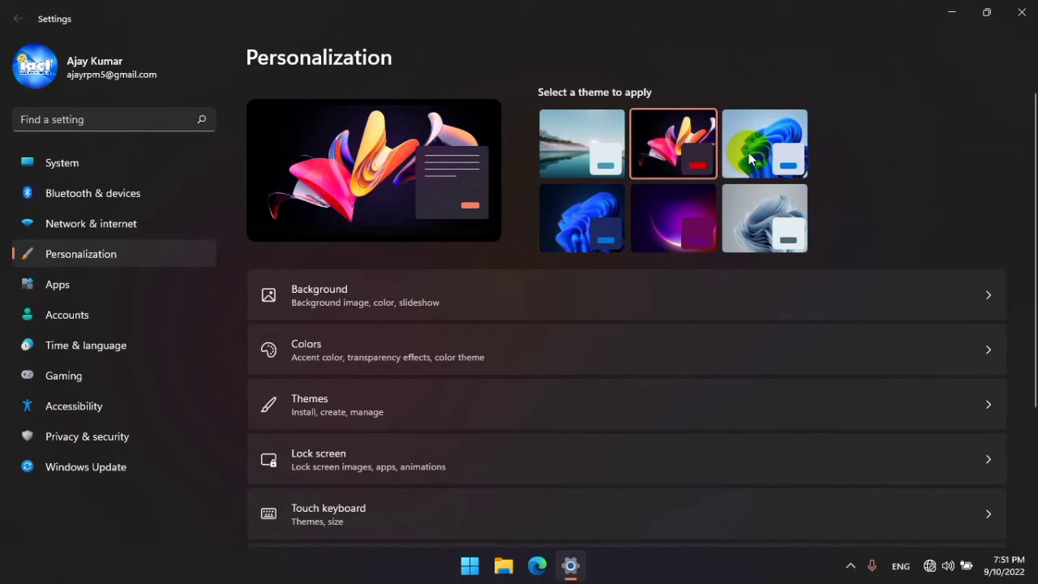
pyautogui.click(583, 149)
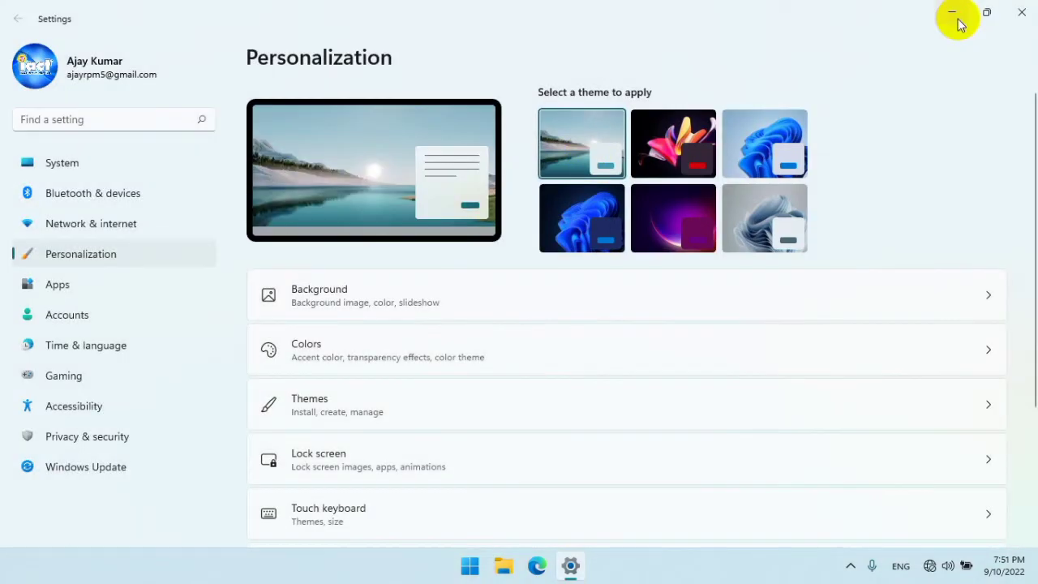
pyautogui.click(955, 22)
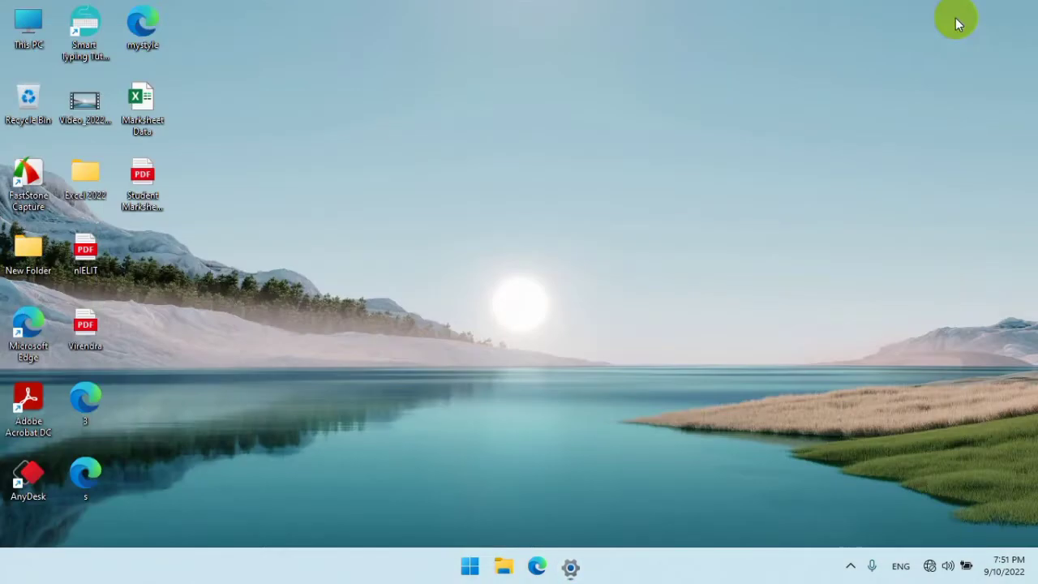
pyautogui.rightClick(398, 193)
pyautogui.click(401, 197)
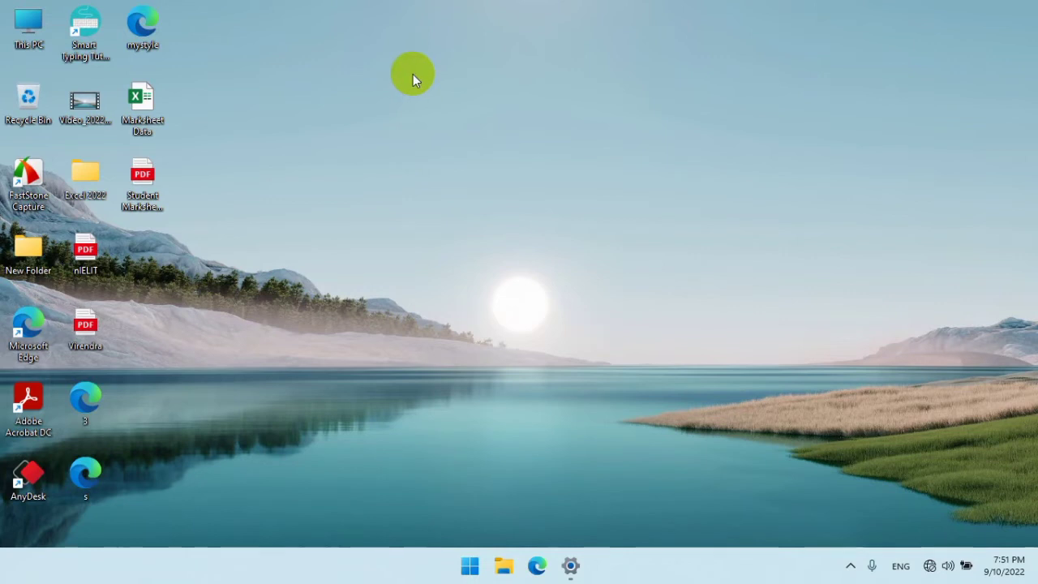
# Step: Advance the desktop through the next three backgrounds of the lake landscape theme
pyautogui.rightClick(389, 148)
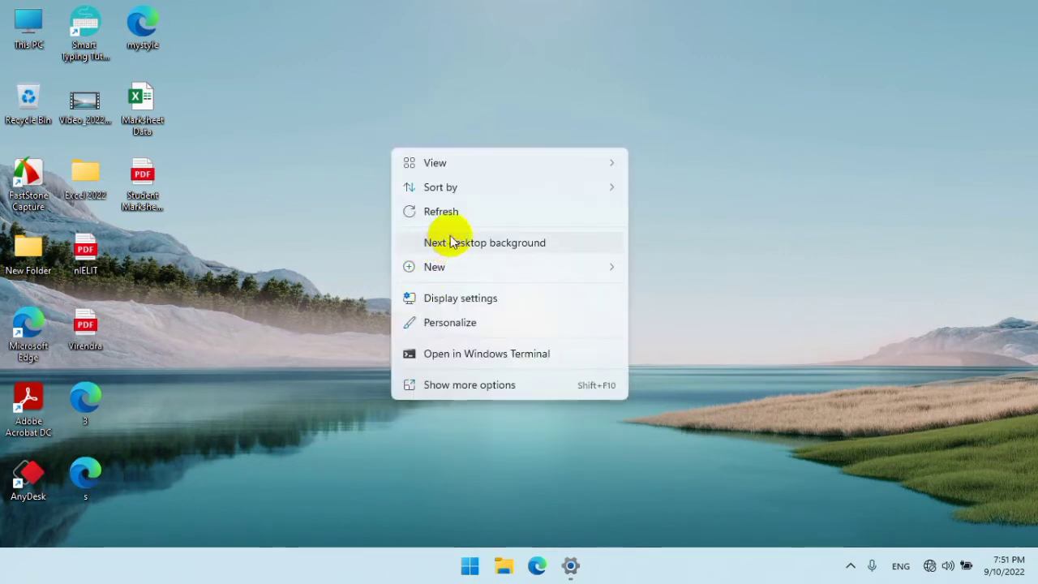
pyautogui.click(456, 244)
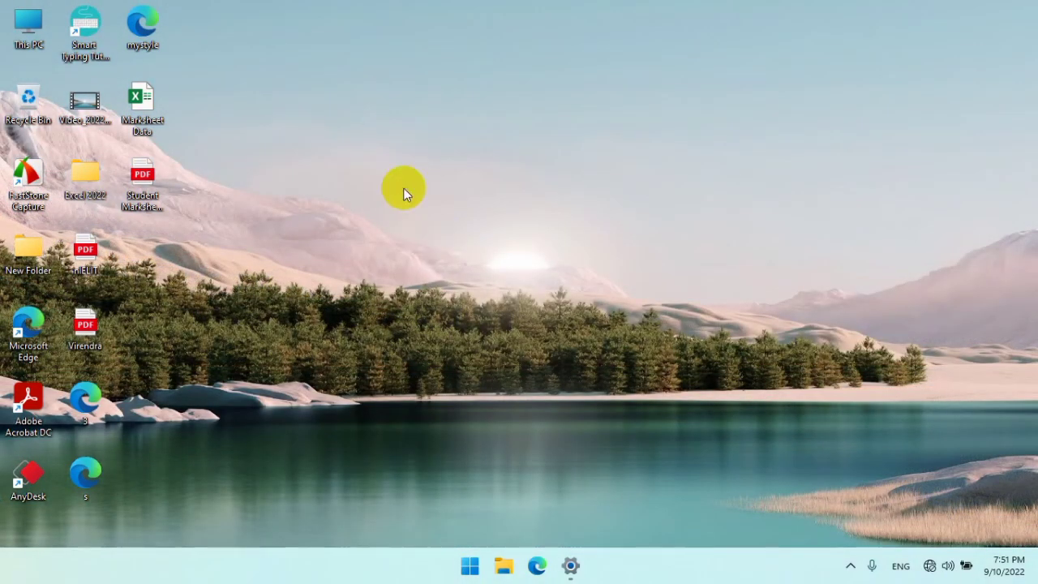
pyautogui.rightClick(404, 189)
pyautogui.click(490, 287)
pyautogui.rightClick(382, 189)
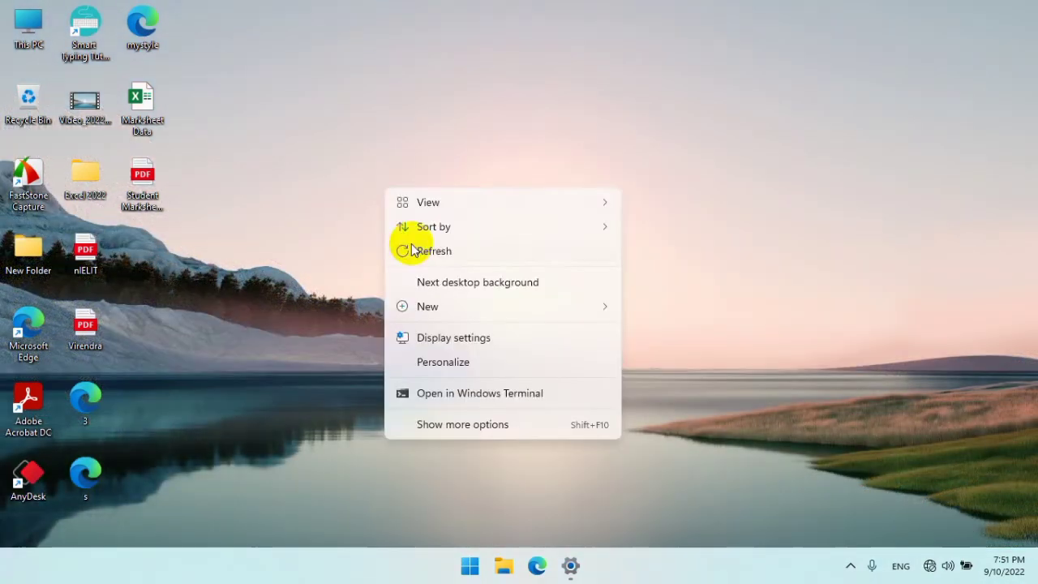
pyautogui.click(445, 281)
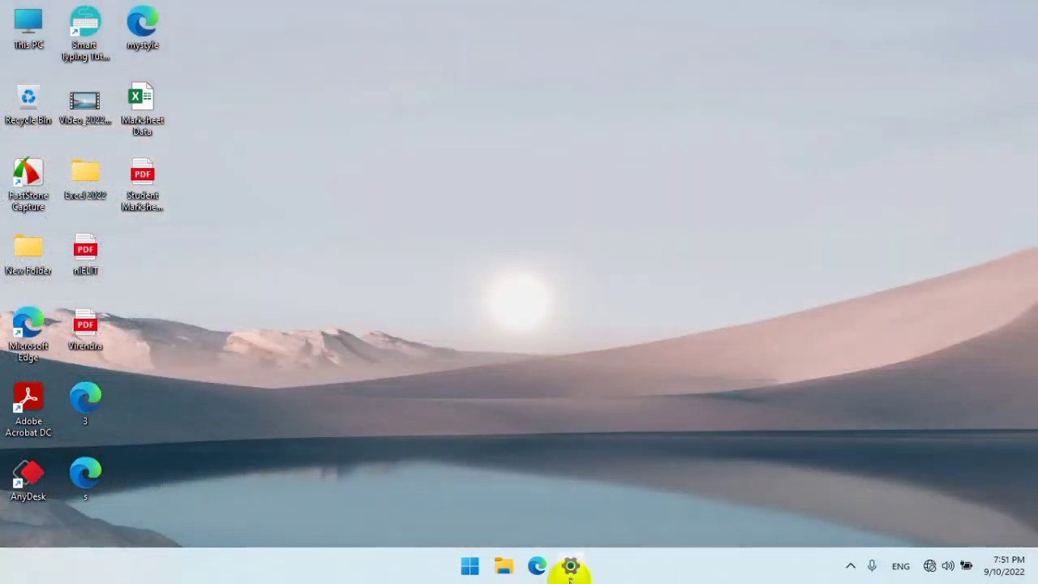
# Step: Restore Settings, try other recent accent colors on the Colors page, set the accent back to teal and return to Personalization
pyautogui.click(570, 565)
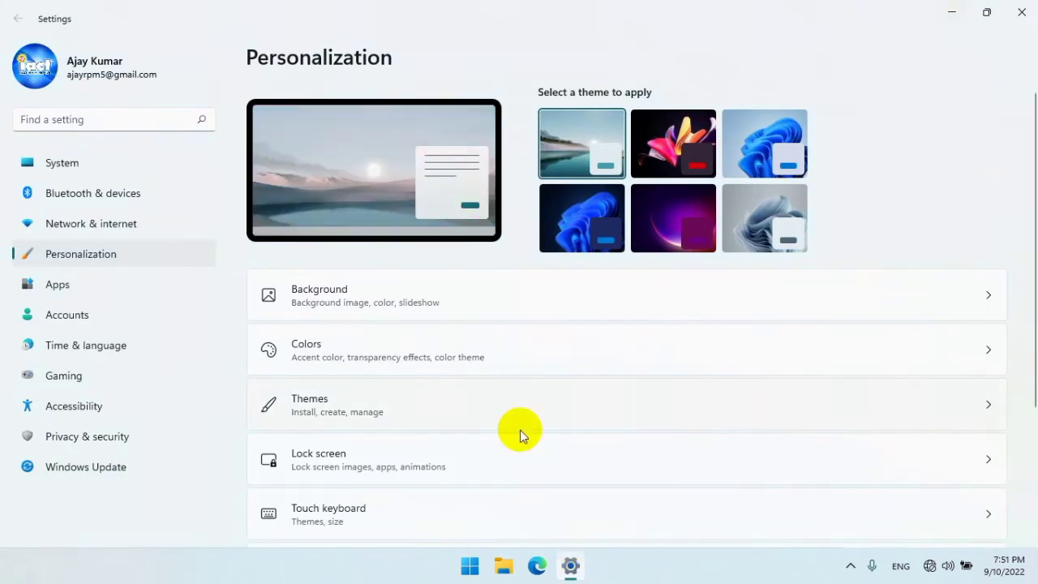
pyautogui.click(422, 344)
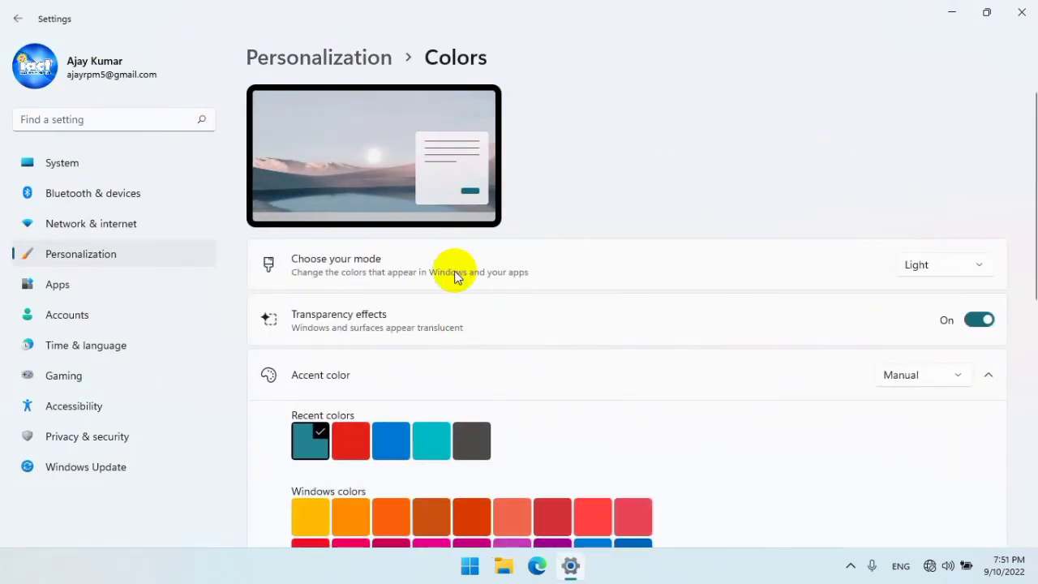
pyautogui.scroll(-2, 438, 307)
pyautogui.click(361, 376)
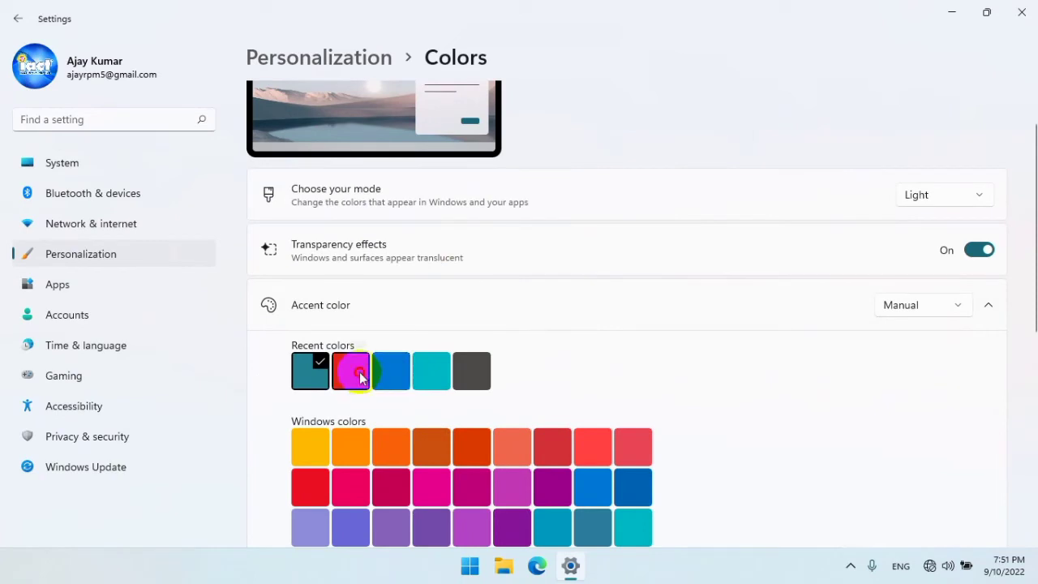
pyautogui.click(428, 378)
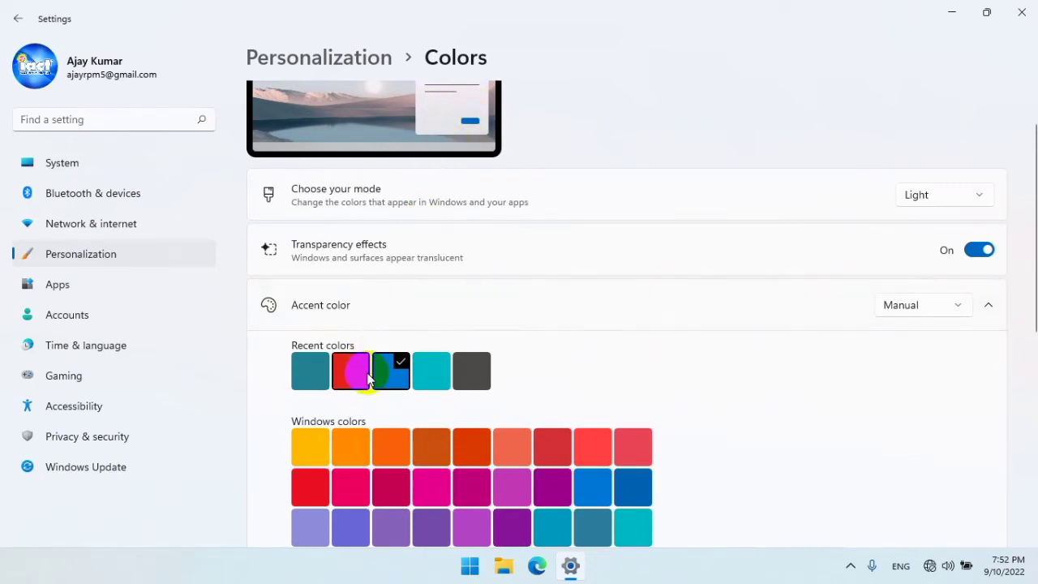
pyautogui.click(324, 372)
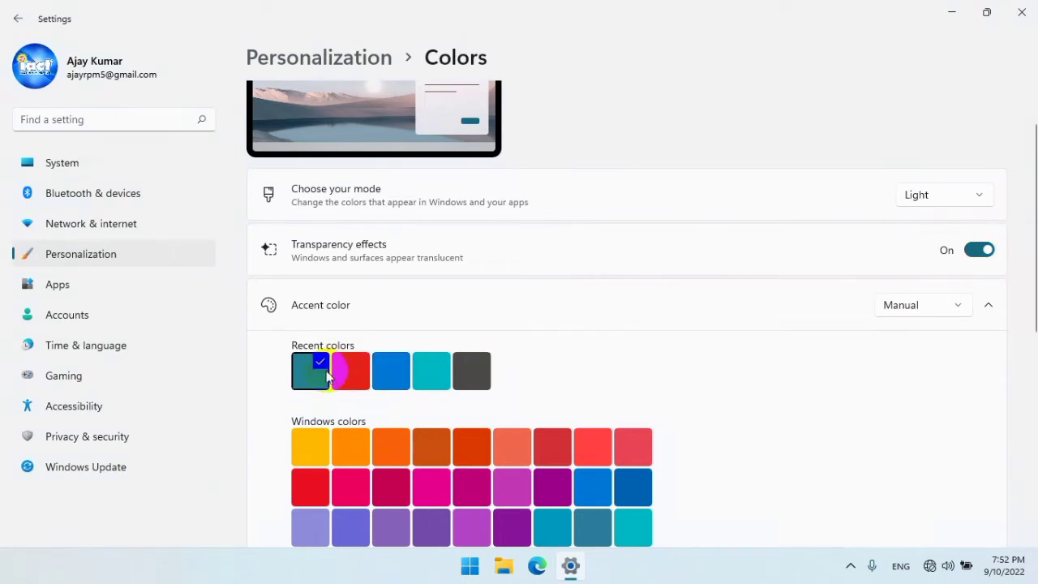
pyautogui.scroll(1, 604, 327)
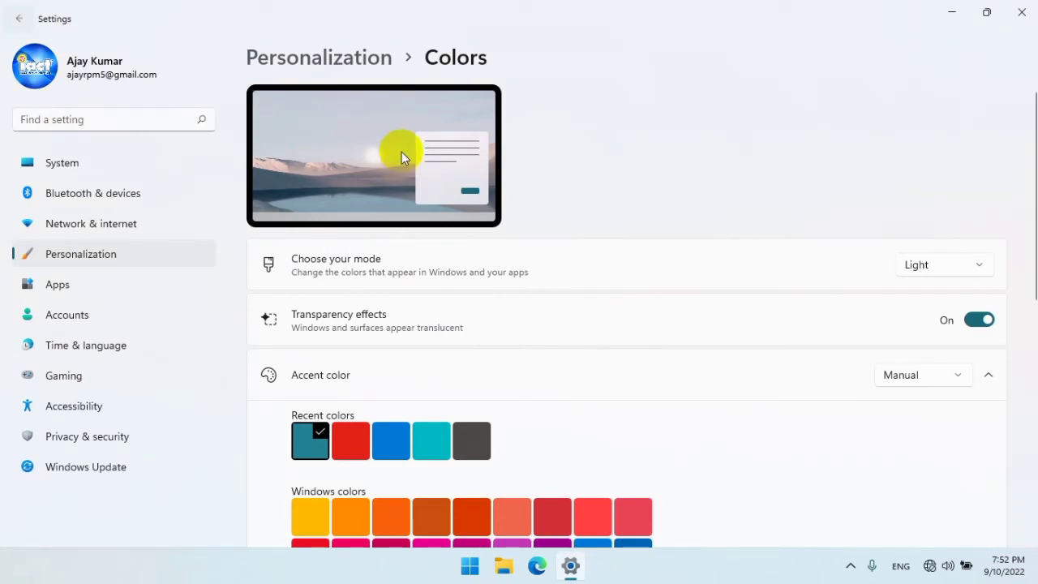
pyautogui.hotkey('alt', 'Left')
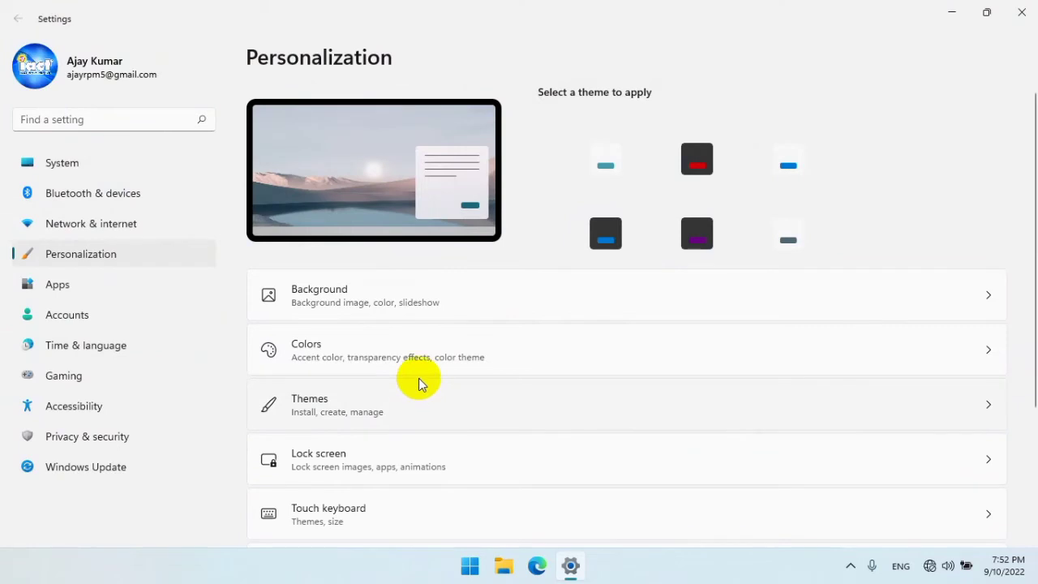
# Step: Go to the Themes page and open the related Desktop icon settings
pyautogui.scroll(-1, 409, 399)
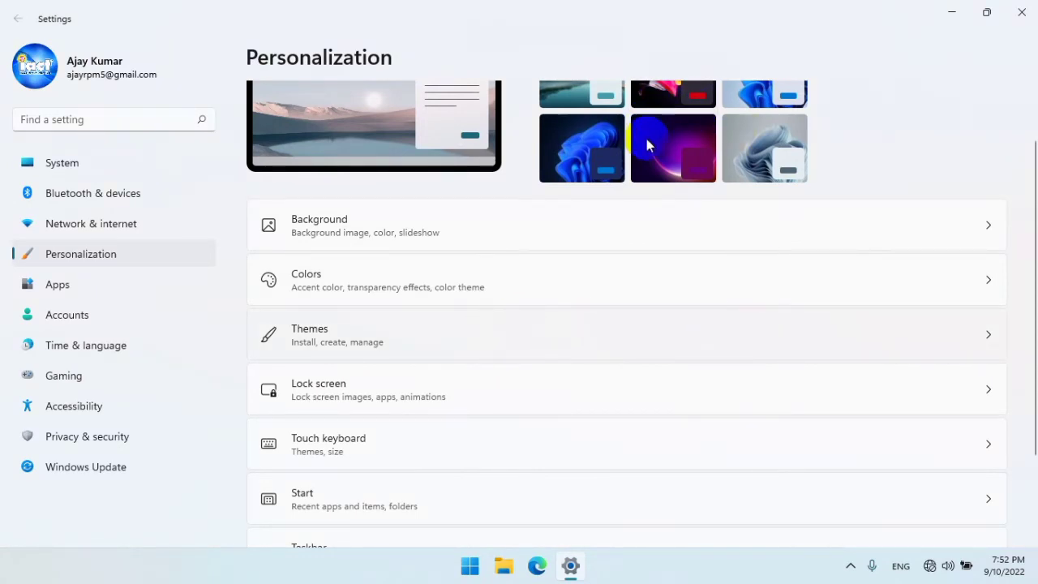
pyautogui.click(669, 140)
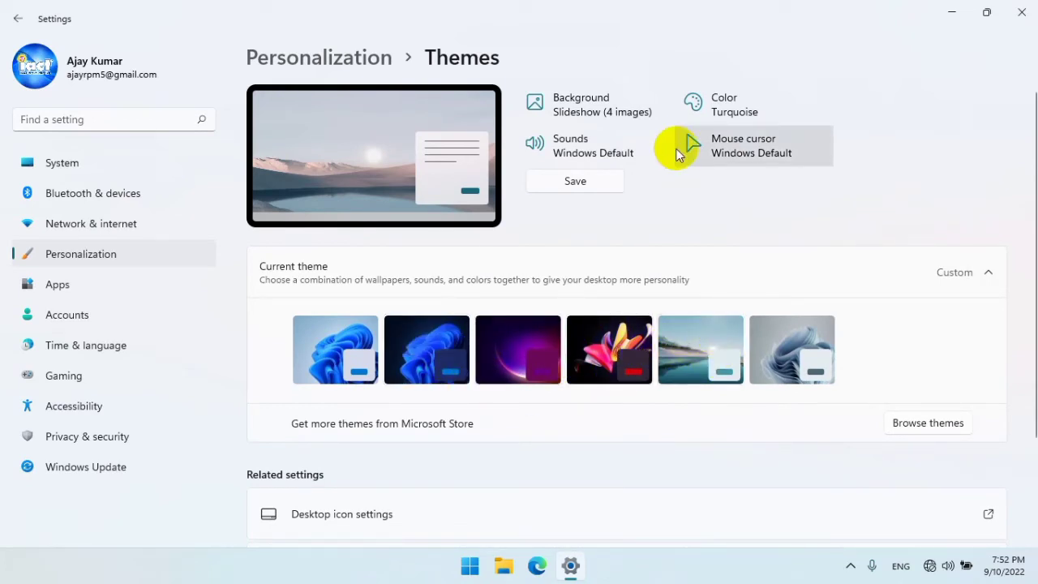
pyautogui.scroll(-2, 617, 292)
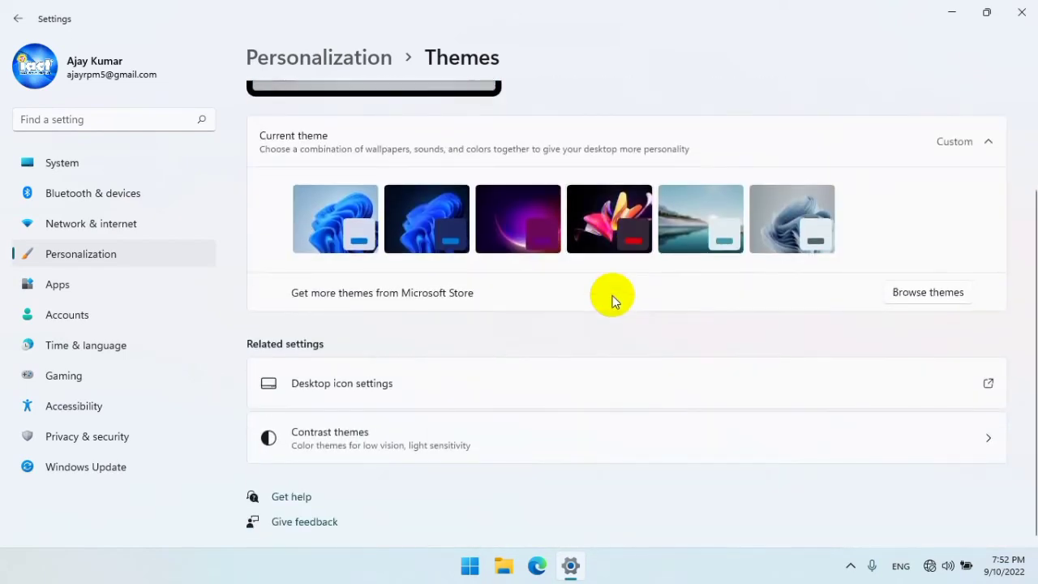
pyautogui.click(375, 383)
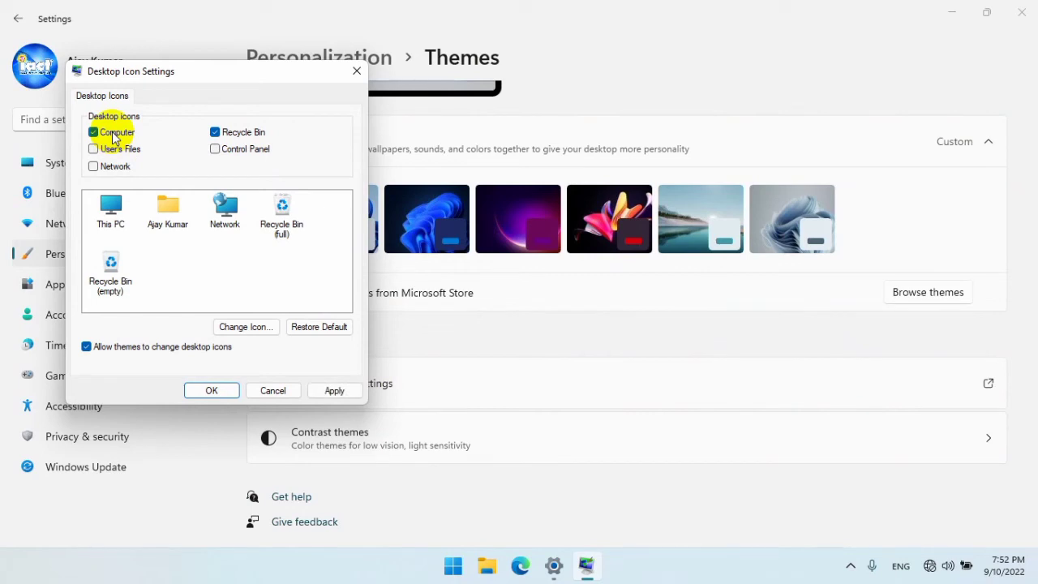
# Step: Enable the Control Panel desktop icon, keep Recycle Bin enabled, and apply the desktop icon settings
pyautogui.click(258, 133)
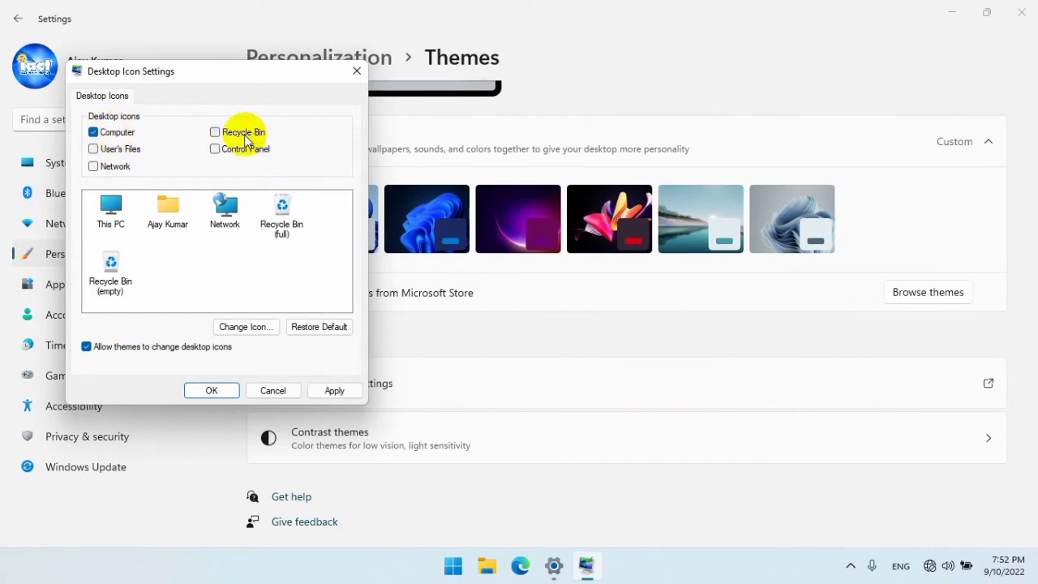
pyautogui.click(243, 137)
pyautogui.click(213, 152)
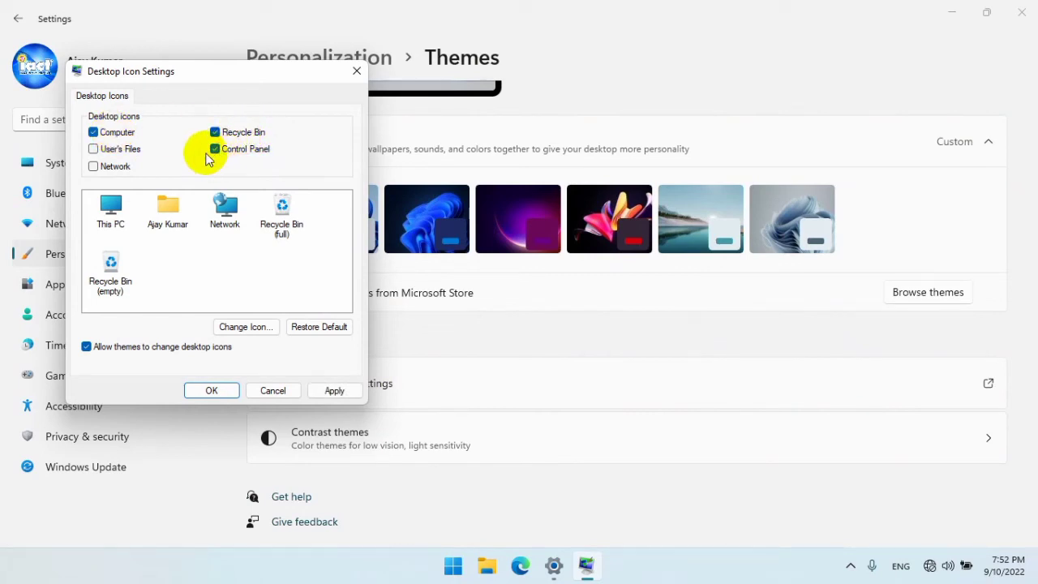
pyautogui.click(332, 392)
pyautogui.click(228, 389)
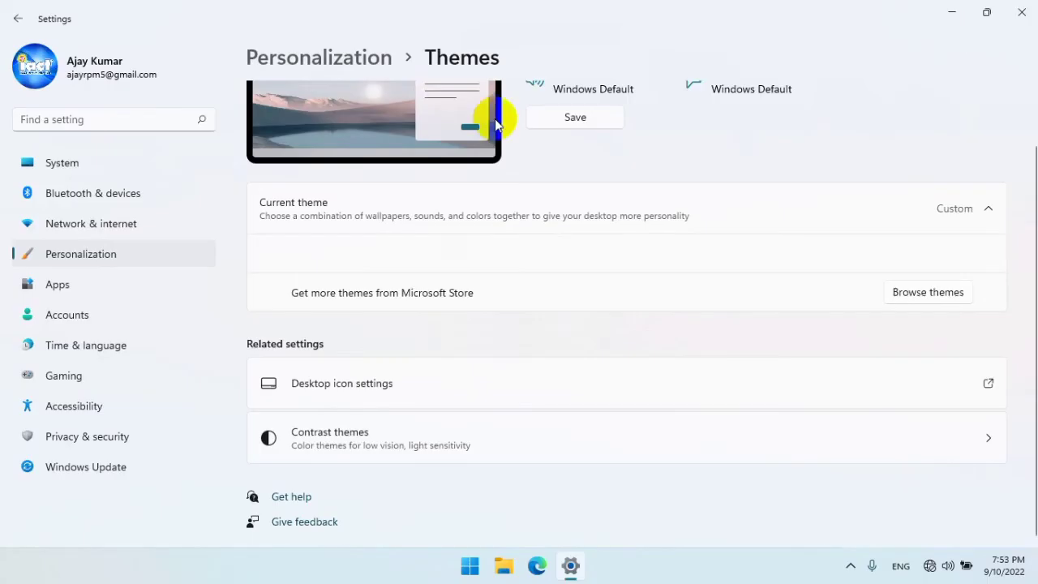
# Step: Show the desktop to check its icons, refresh it, and open This PC briefly before minimizing it
pyautogui.press('super+d')
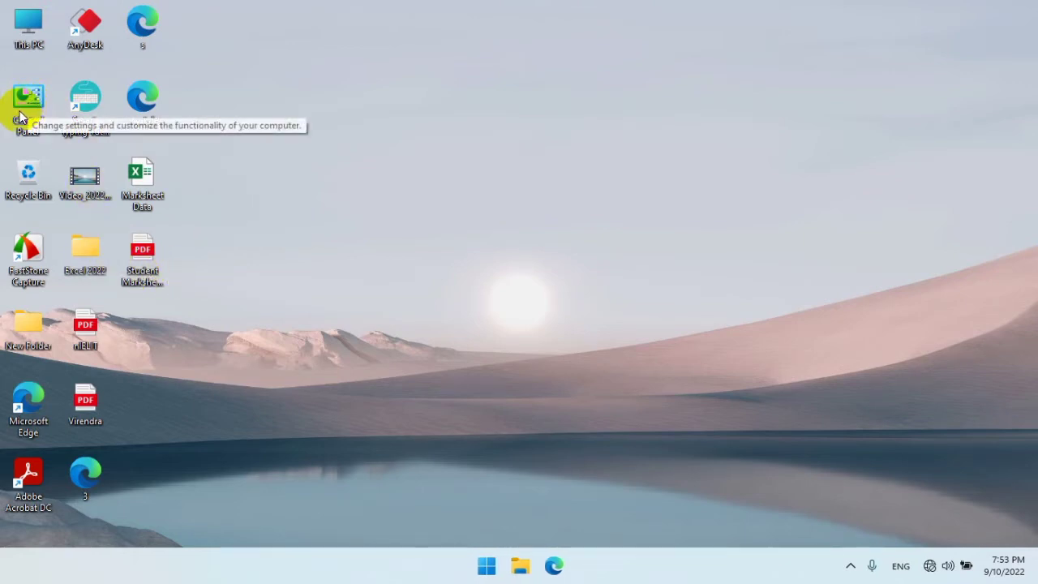
pyautogui.rightClick(253, 100)
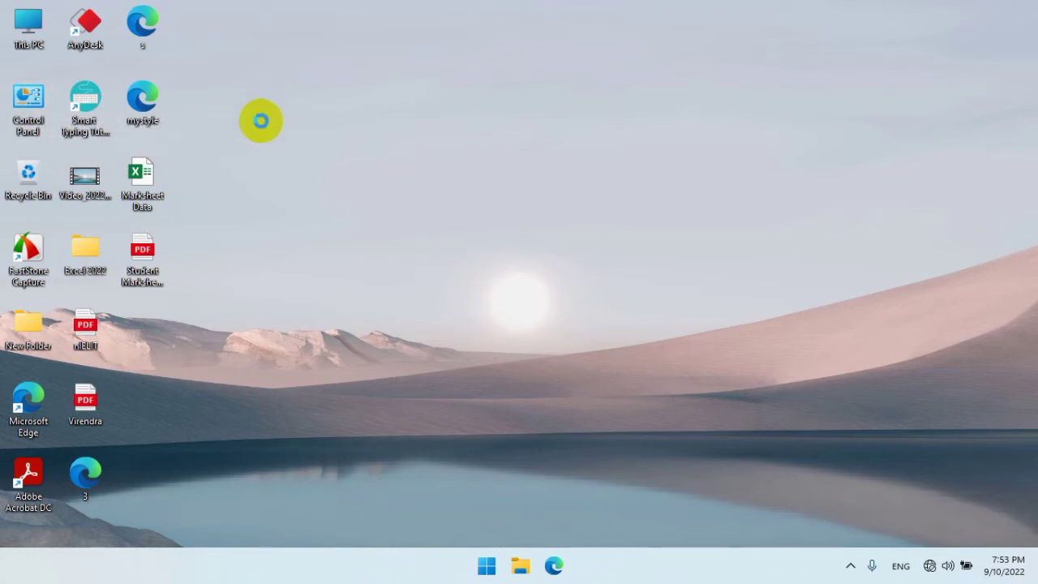
pyautogui.click(318, 168)
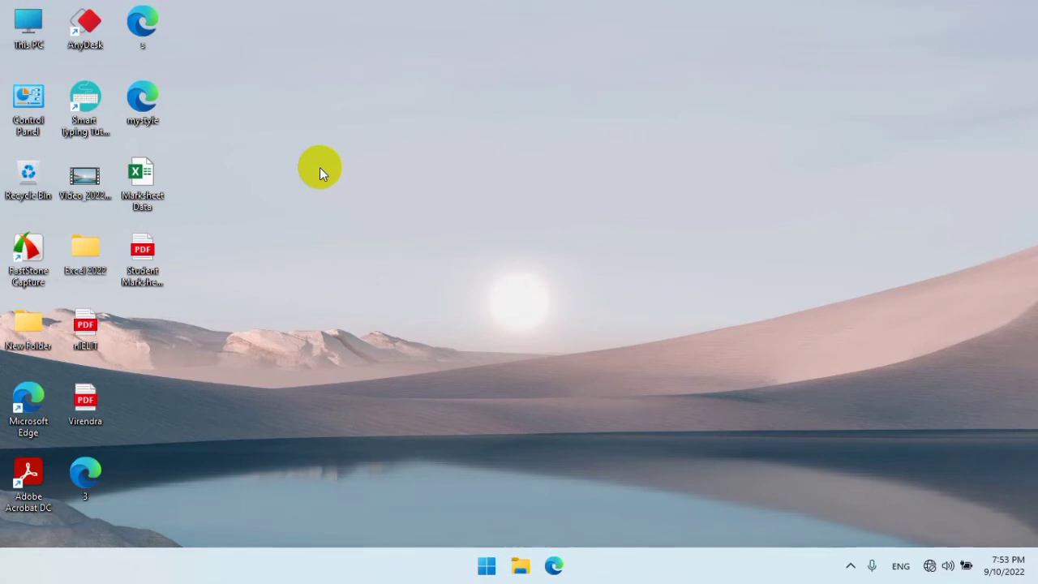
pyautogui.doubleClick(38, 25)
pyautogui.click(950, 9)
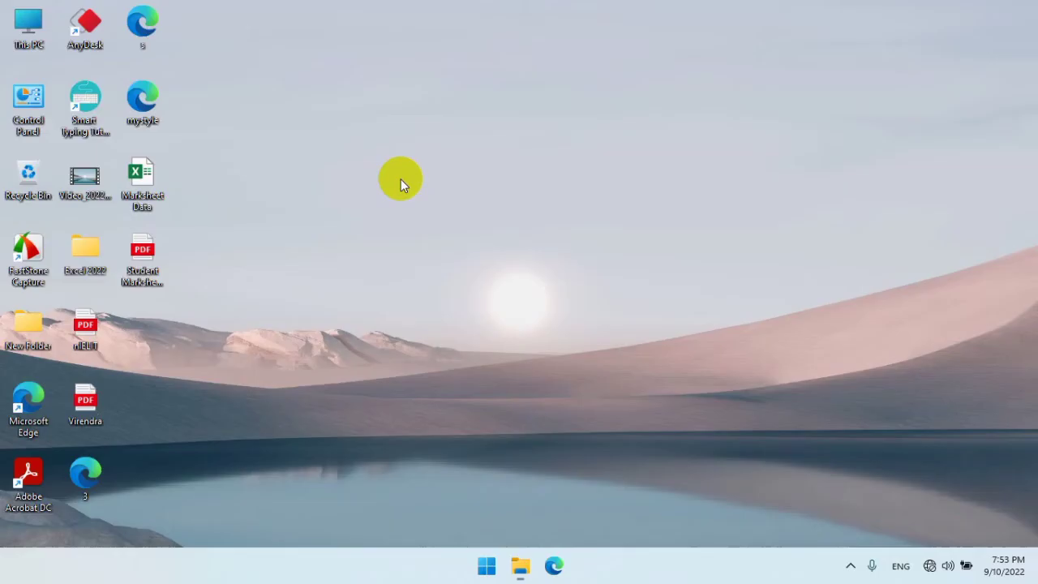
# Step: Open New Folder on the desktop and browse through DIGITAL CLASIK BACKGROUND to the 005_Flower Backgraund folder
pyautogui.doubleClick(39, 323)
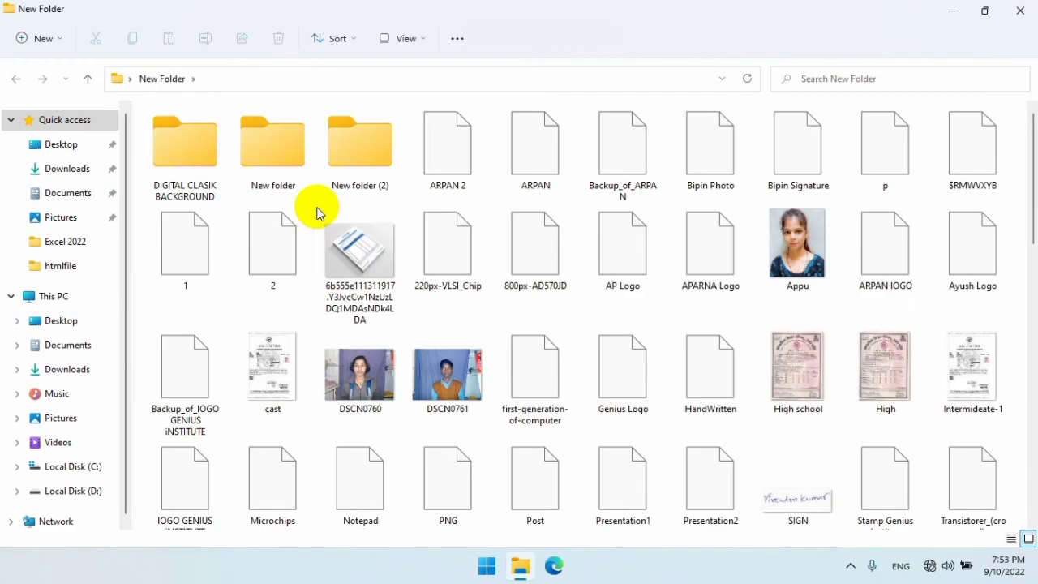
pyautogui.doubleClick(198, 151)
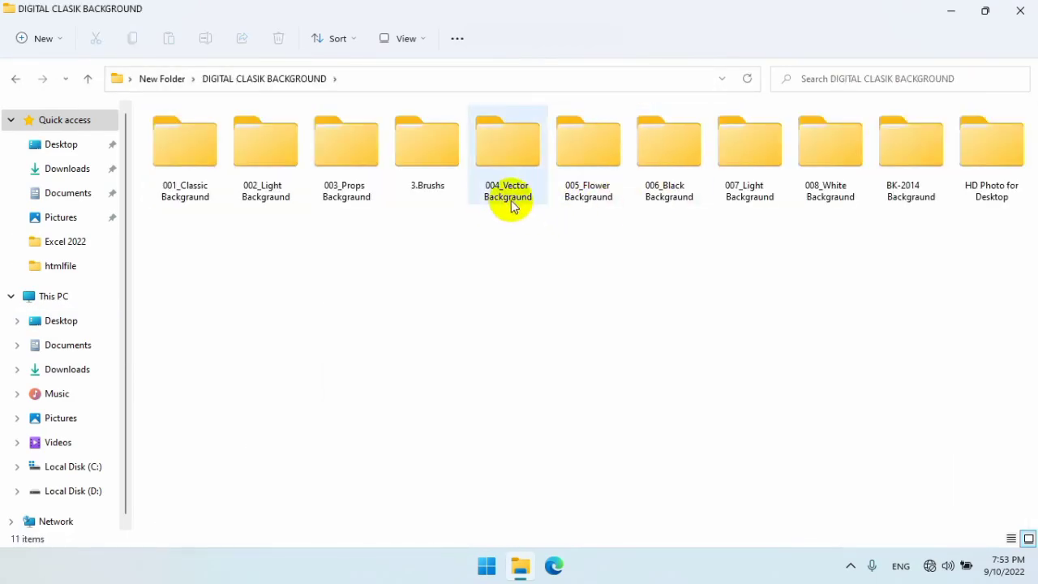
pyautogui.doubleClick(590, 158)
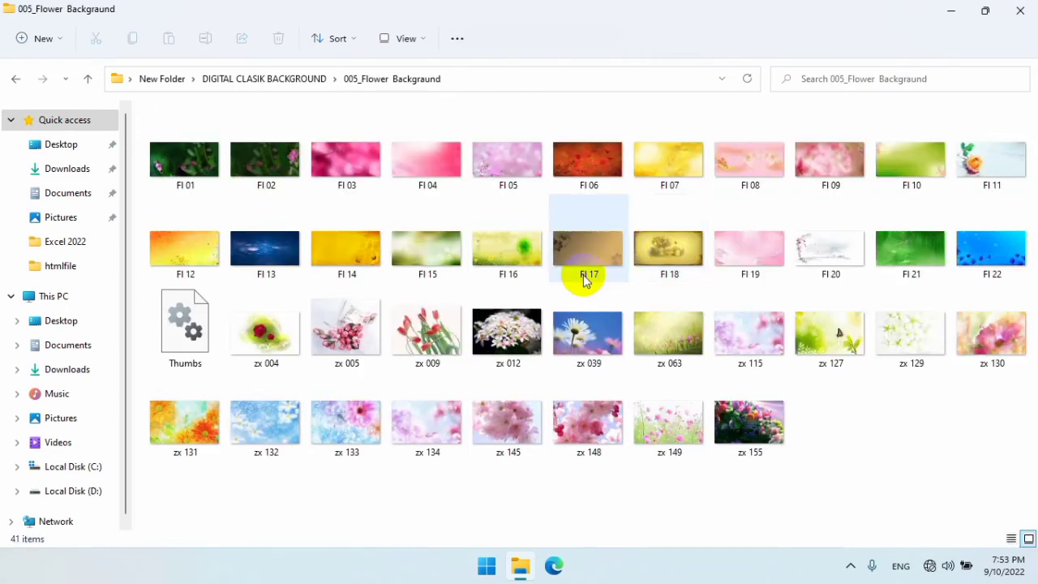
# Step: Set the daisy picture zx 039 as the desktop background and close the folder window
pyautogui.click(590, 328)
pyautogui.doubleClick(595, 323)
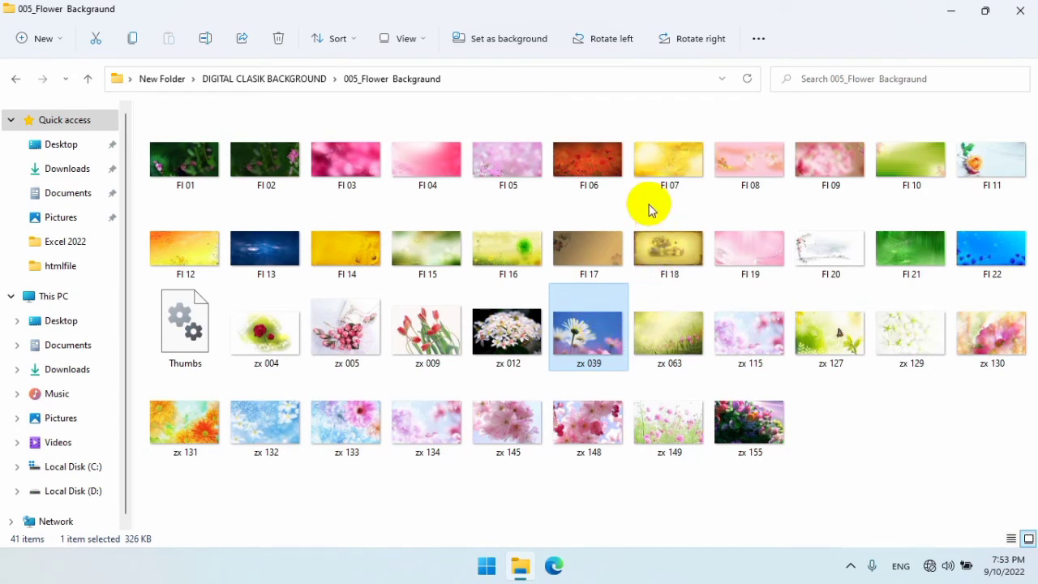
pyautogui.hotkey('shift', 'F10')
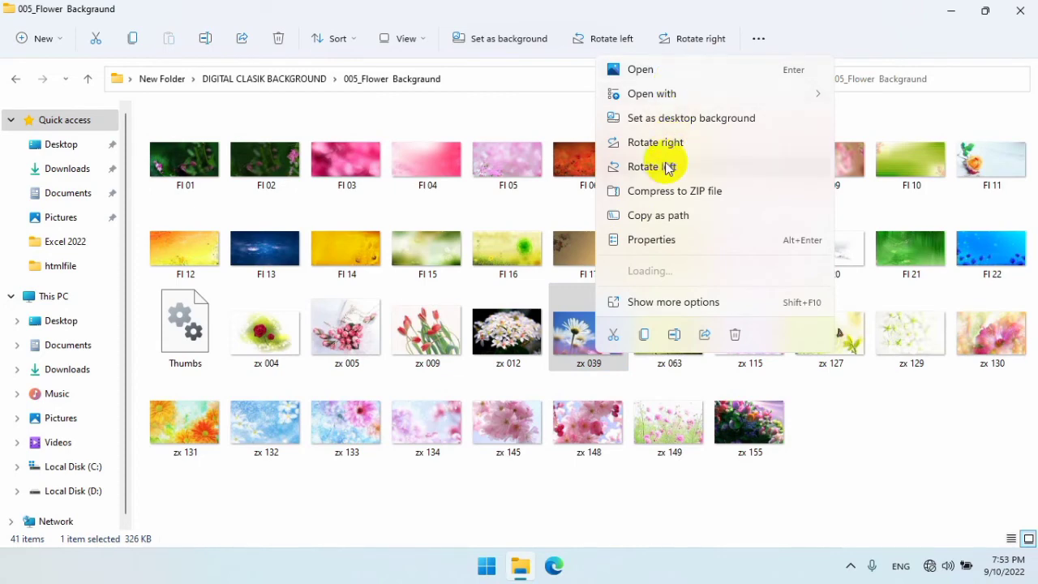
pyautogui.click(685, 119)
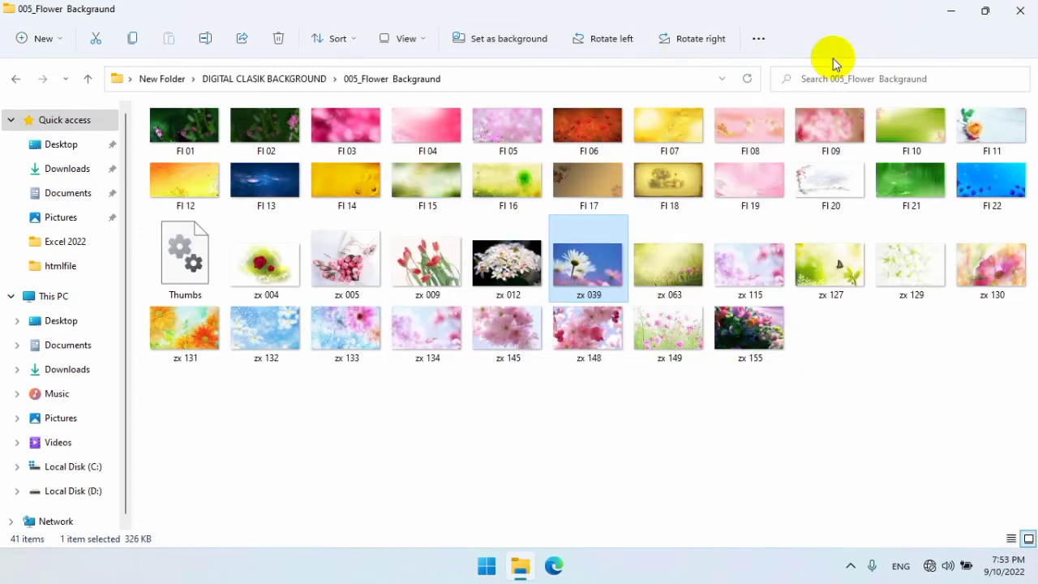
pyautogui.click(1018, 10)
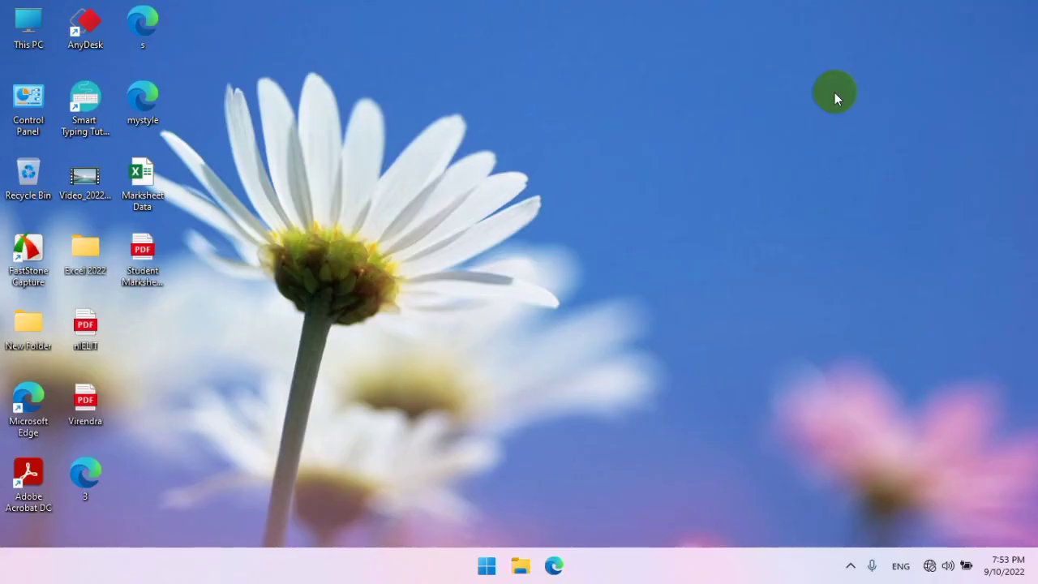
# Step: Refresh the desktop several times with the daisy picture as its background
pyautogui.rightClick(403, 227)
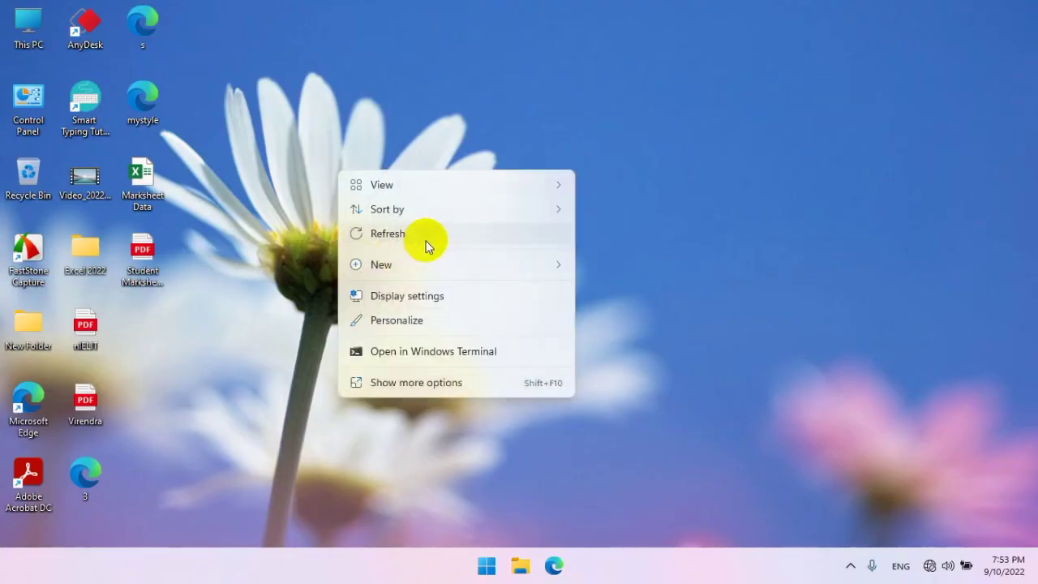
pyautogui.click(440, 241)
pyautogui.rightClick(448, 174)
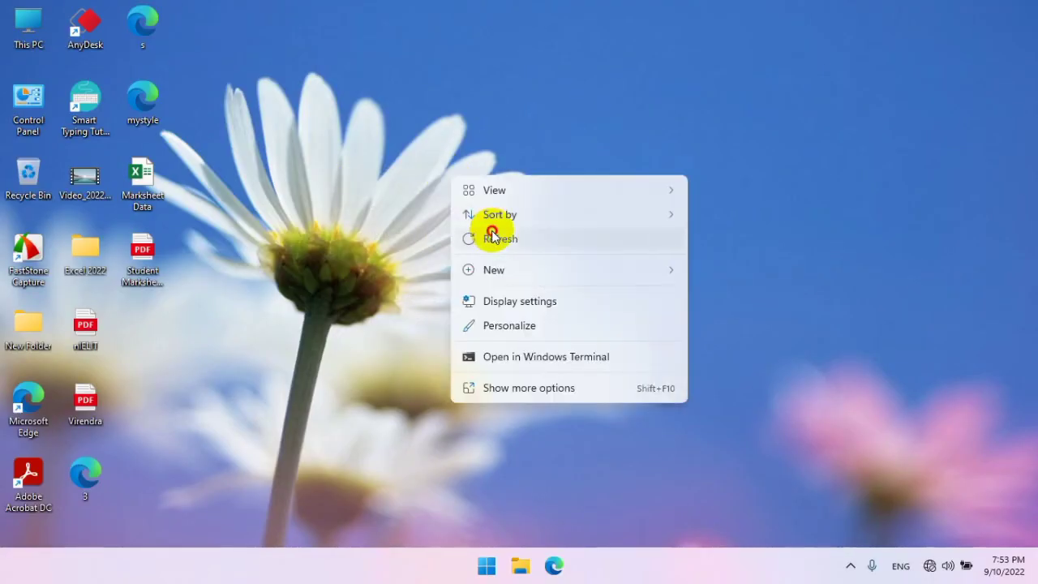
pyautogui.click(491, 235)
pyautogui.rightClick(475, 240)
pyautogui.click(476, 237)
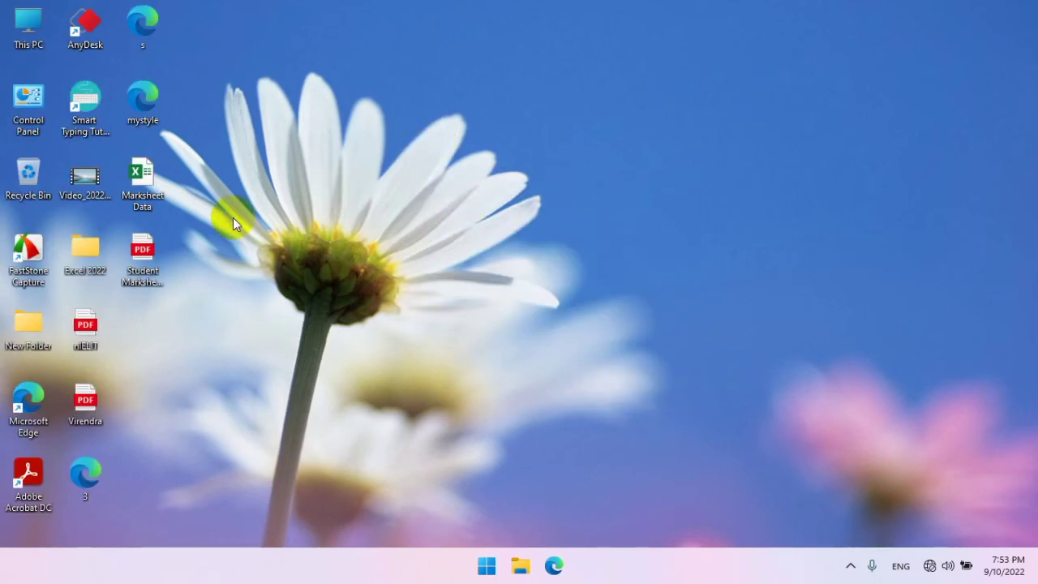
# Step: Reopen New Folder on the desktop and browse through DIGITAL CLASIK BACKGROUND to the 002_Light Backgraund folder
pyautogui.doubleClick(29, 337)
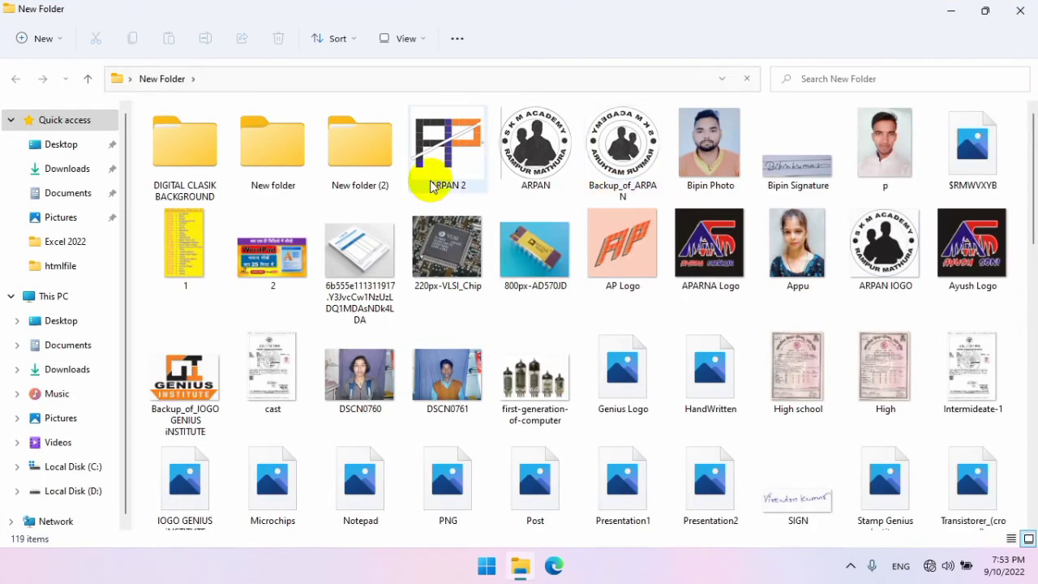
pyautogui.doubleClick(203, 166)
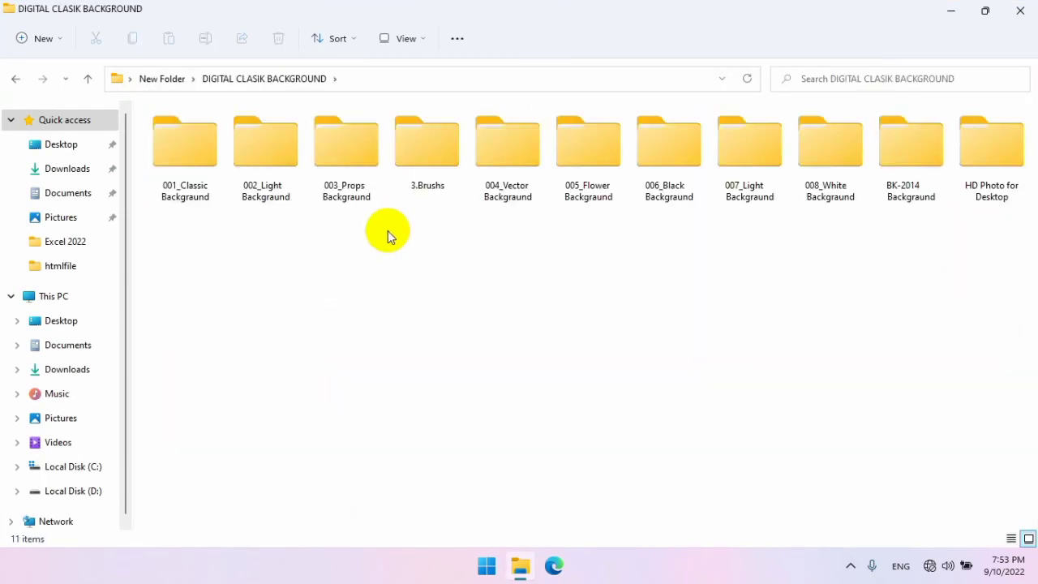
pyautogui.doubleClick(269, 170)
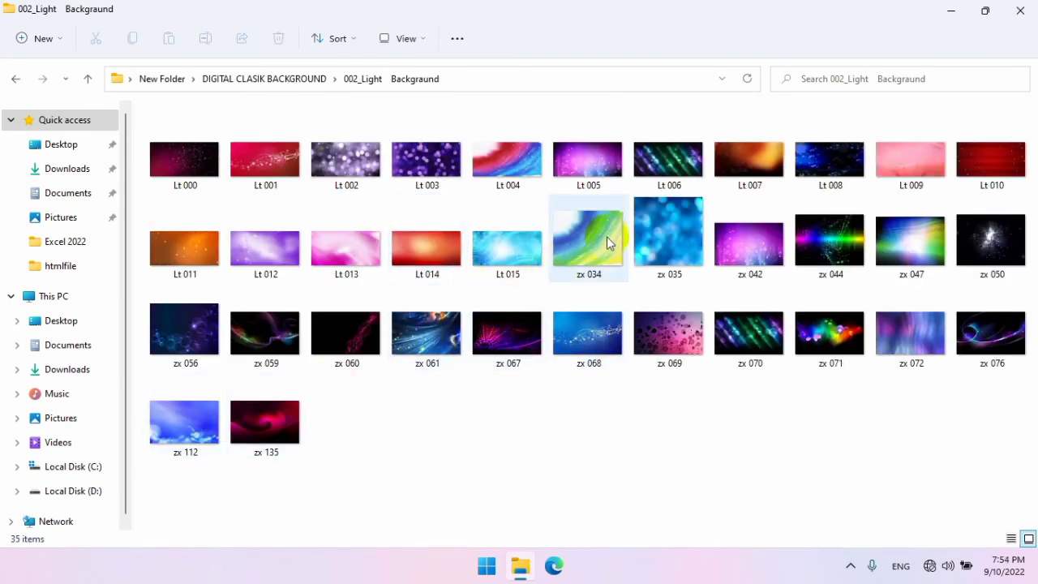
# Step: Set the picture zx 072 as the desktop background, close the folder window and refresh the desktop
pyautogui.click(895, 333)
pyautogui.rightClick(892, 365)
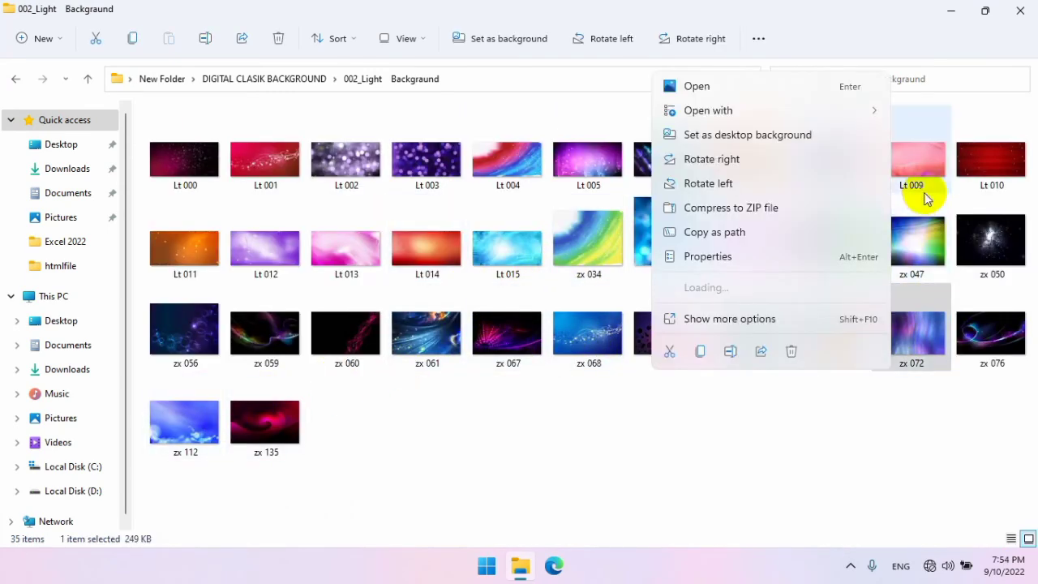
pyautogui.click(787, 135)
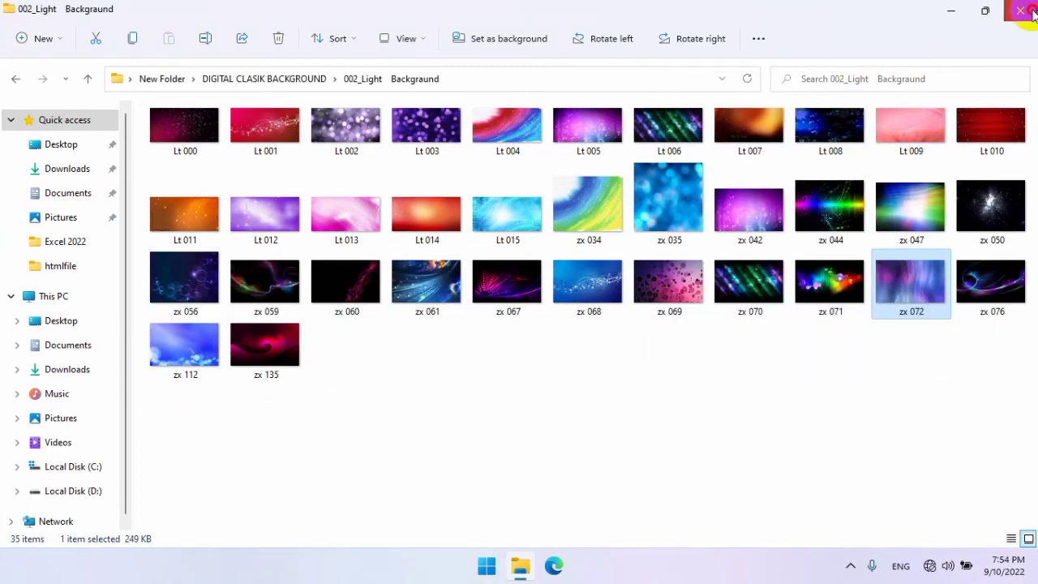
pyautogui.click(1021, 10)
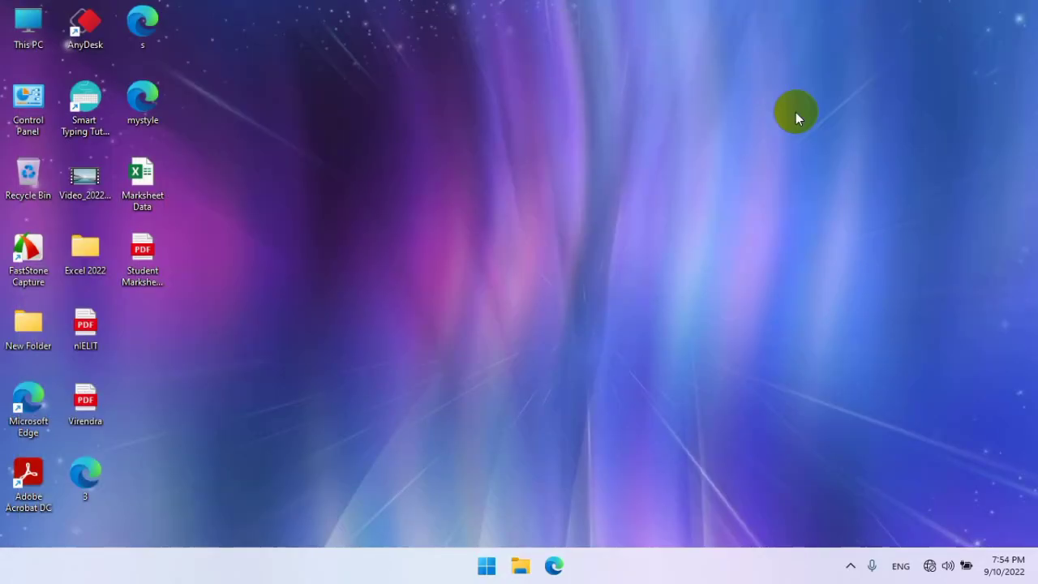
pyautogui.rightClick(523, 239)
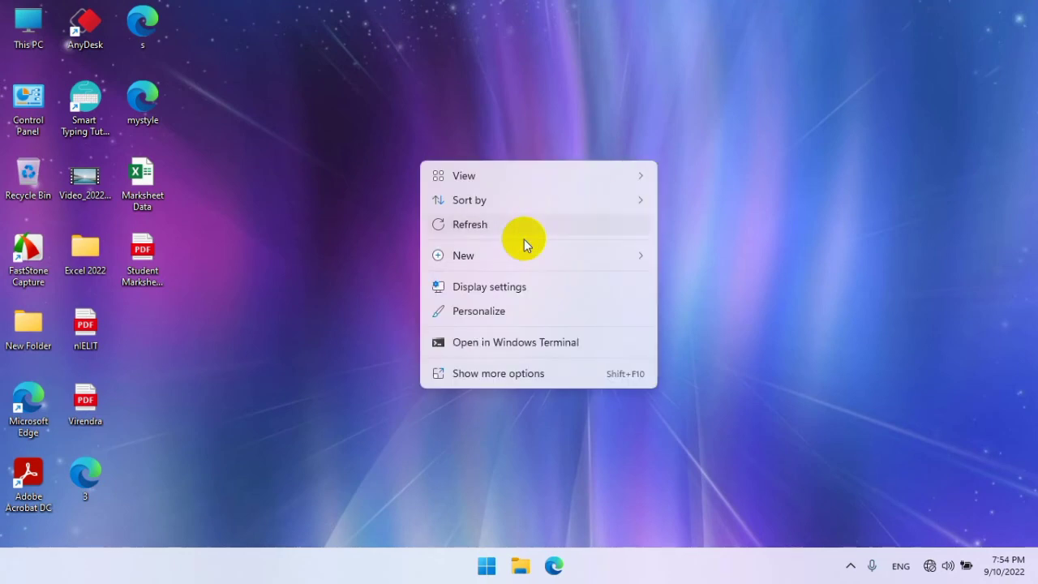
pyautogui.click(524, 226)
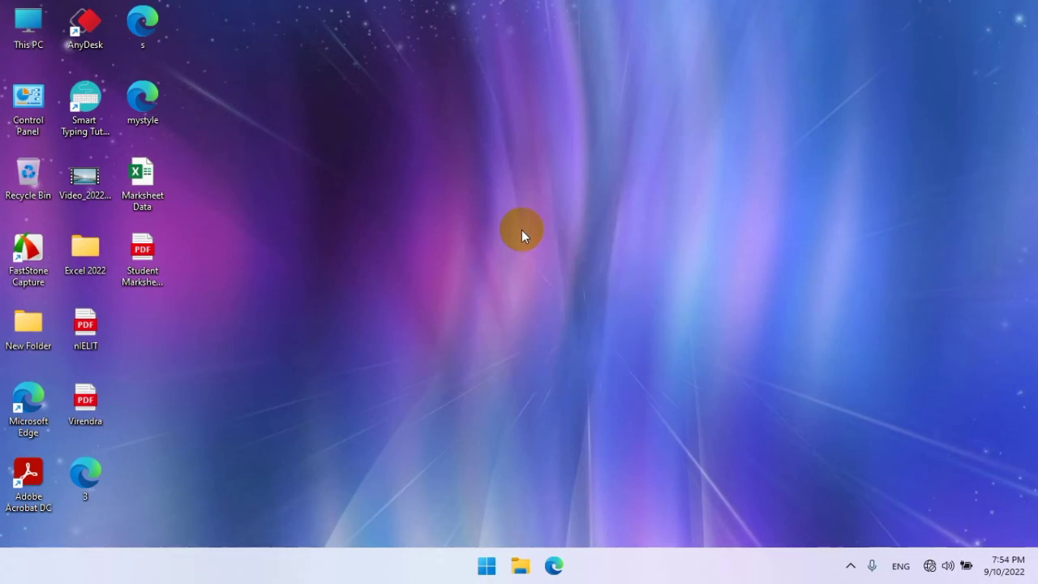